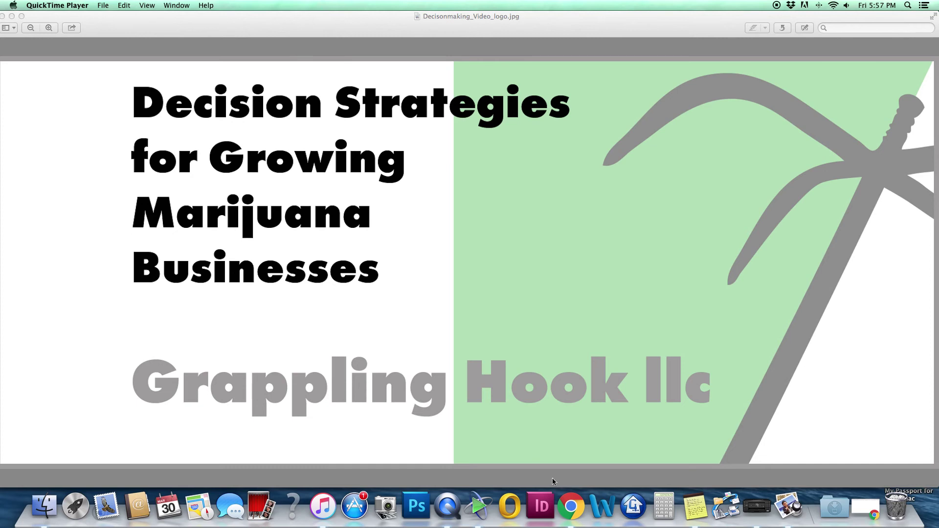
Switch to the Screen Cast board in Chrome and examine the Service Blueprint's colour legend and step columns at 50% zoom.
{"action": "left_click", "coordinate": [581, 517]}
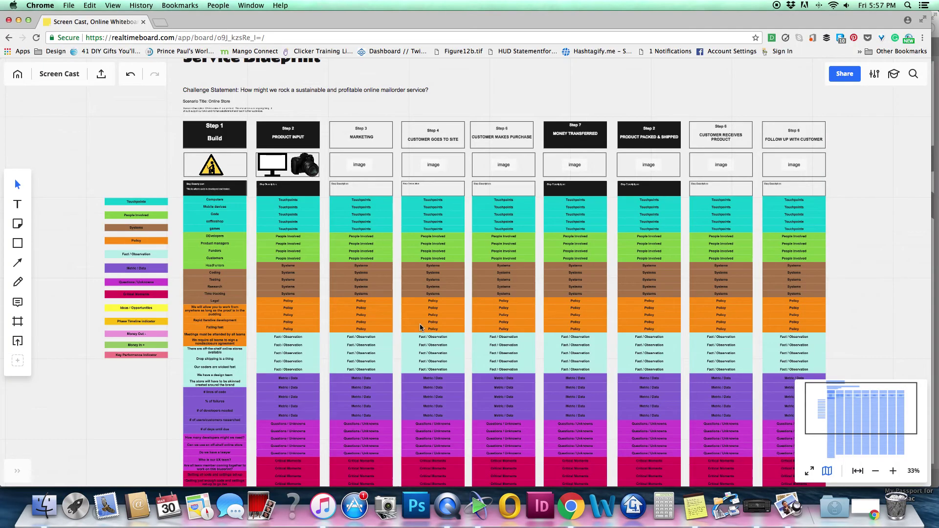
{"action": "scroll", "coordinate": [420, 324], "scroll_direction": "up", "scroll_amount": 3}
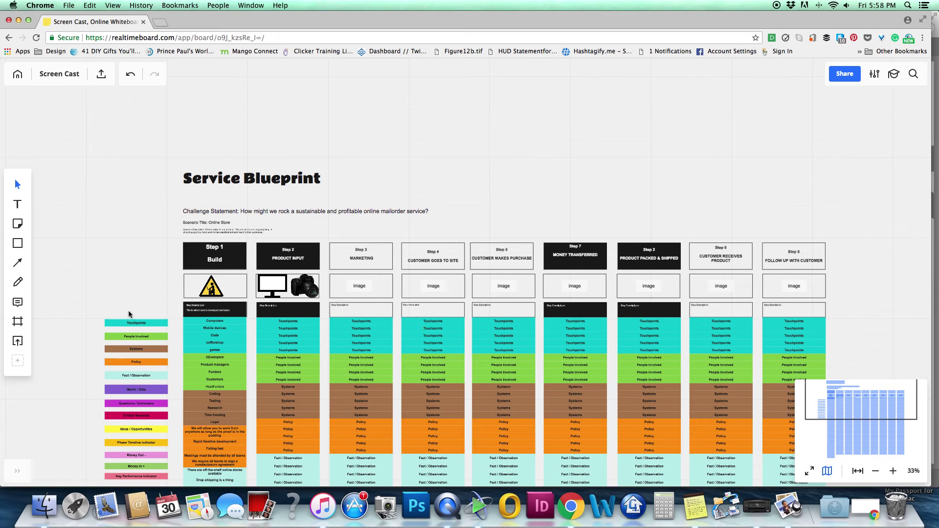
{"action": "scroll", "coordinate": [129, 309], "scroll_direction": "down", "scroll_amount": 2}
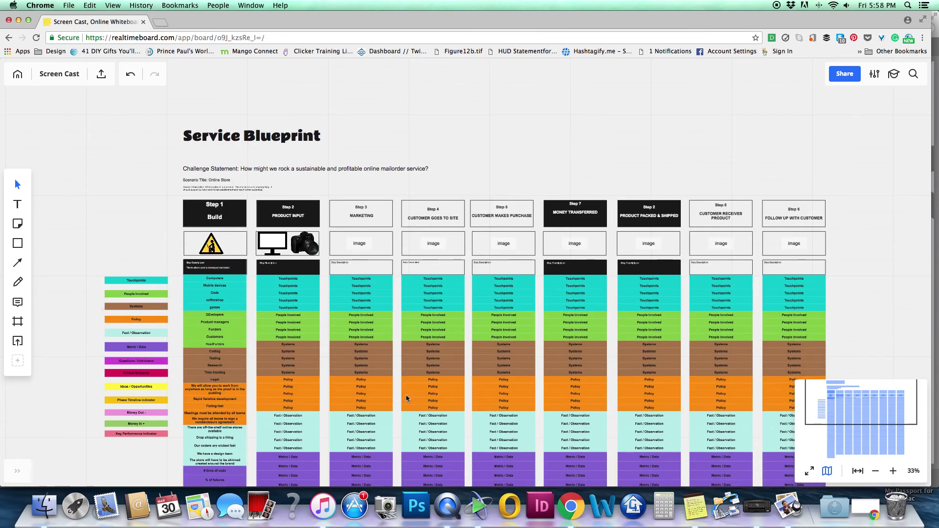
{"action": "left_click", "coordinate": [894, 471]}
{"action": "scroll", "coordinate": [270, 377], "scroll_direction": "left", "scroll_amount": 2}
{"action": "scroll", "coordinate": [270, 378], "scroll_direction": "left", "scroll_amount": 3}
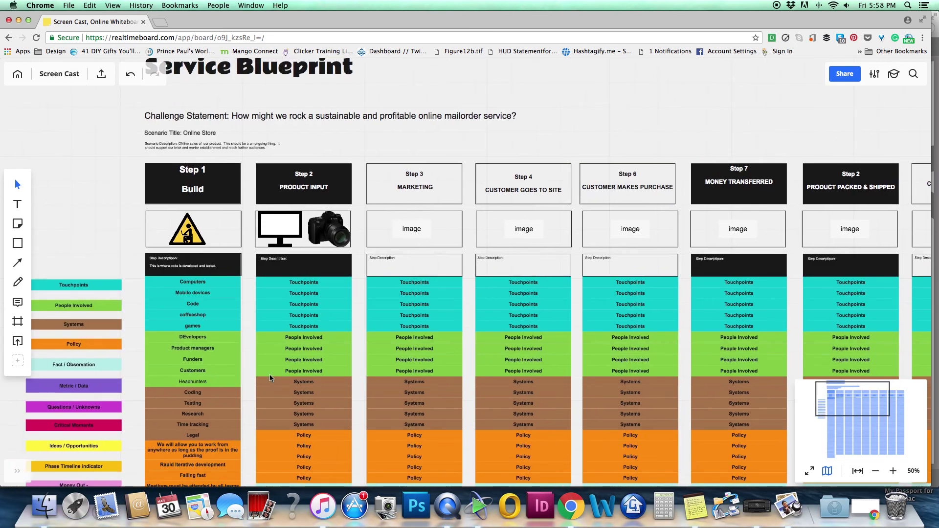
{"action": "scroll", "coordinate": [269, 377], "scroll_direction": "down", "scroll_amount": 3}
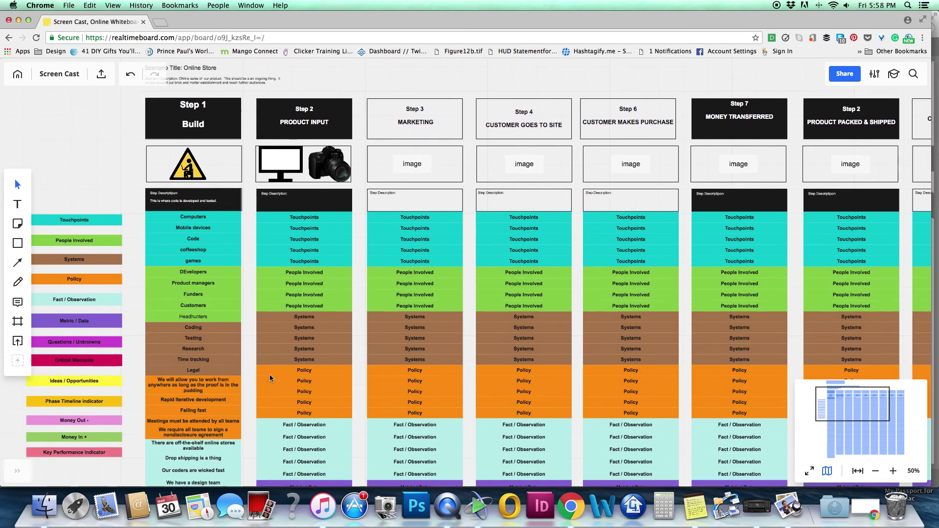
{"action": "scroll", "coordinate": [269, 377], "scroll_direction": "down", "scroll_amount": 1}
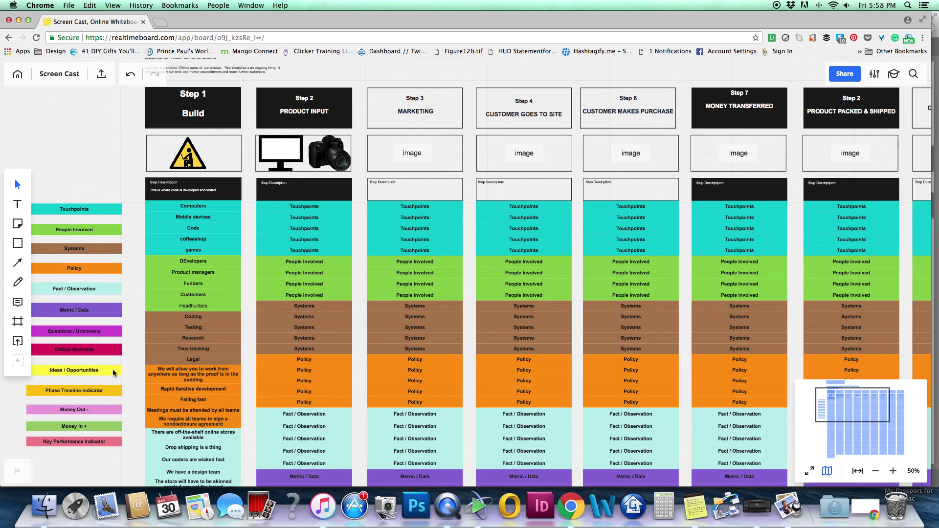
{"action": "scroll", "coordinate": [113, 392], "scroll_direction": "down", "scroll_amount": 3}
{"action": "scroll", "coordinate": [114, 395], "scroll_direction": "down", "scroll_amount": 3}
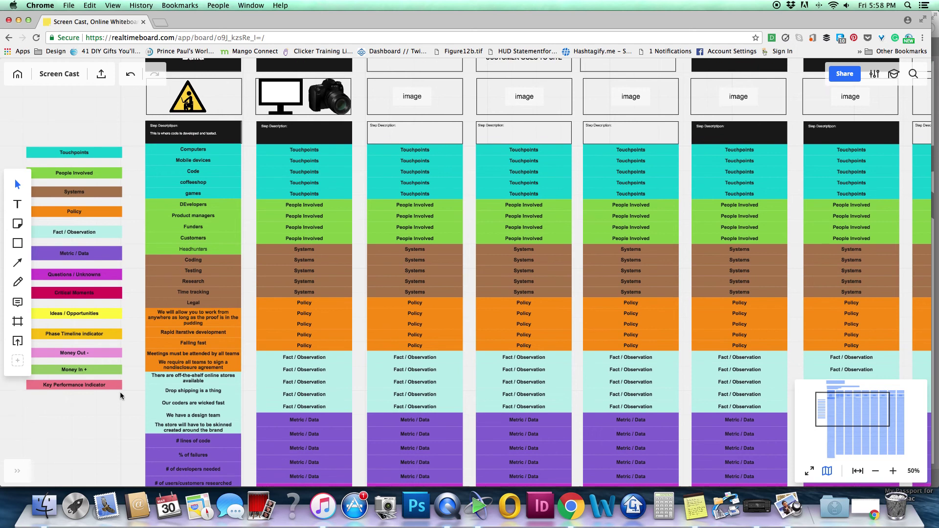
{"action": "scroll", "coordinate": [136, 390], "scroll_direction": "down", "scroll_amount": 1}
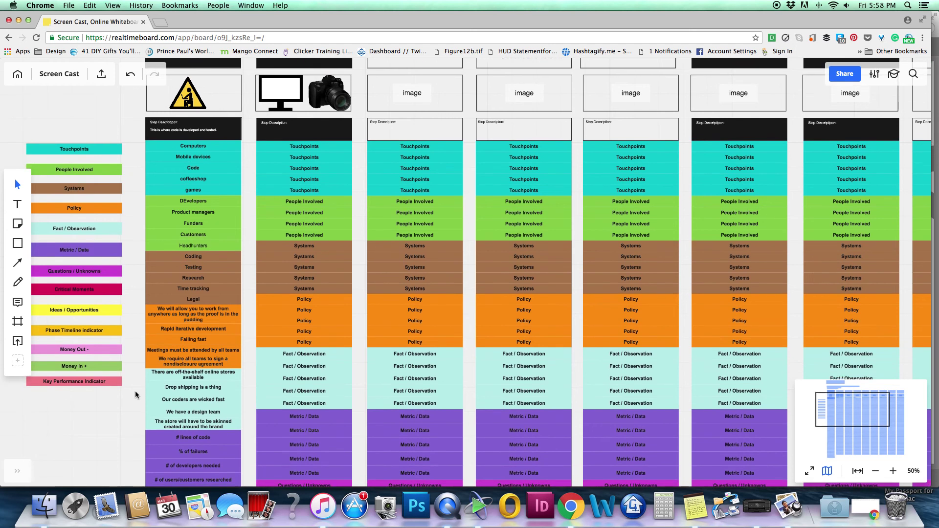
{"action": "scroll", "coordinate": [135, 390], "scroll_direction": "down", "scroll_amount": 5}
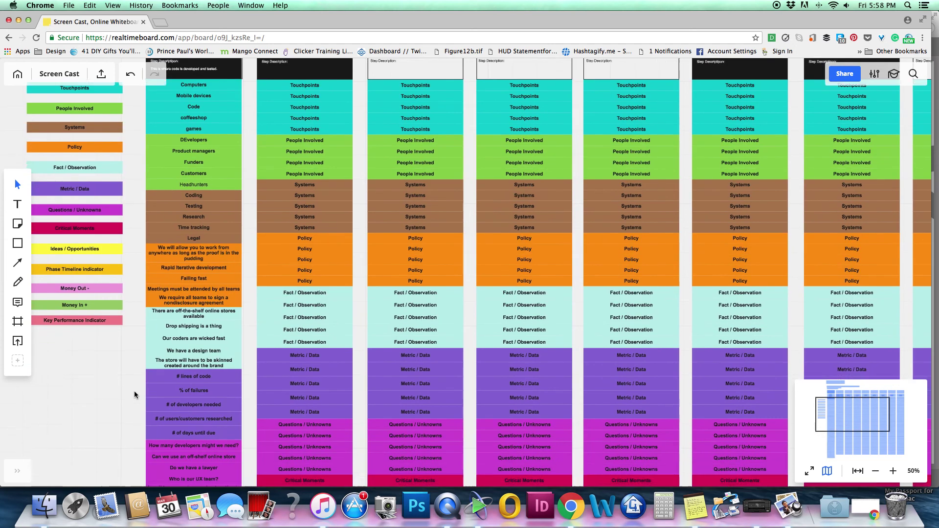
{"action": "scroll", "coordinate": [134, 392], "scroll_direction": "up", "scroll_amount": 5}
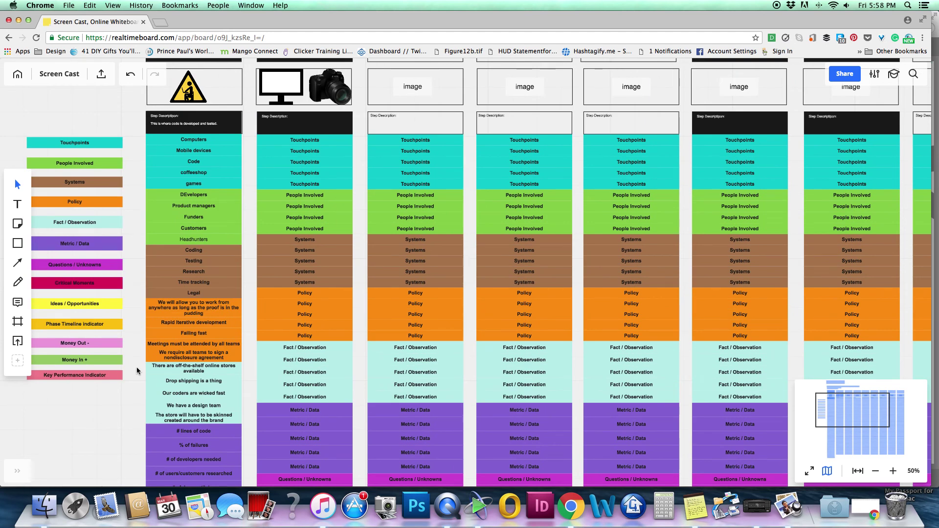
{"action": "scroll", "coordinate": [137, 369], "scroll_direction": "up", "scroll_amount": 5}
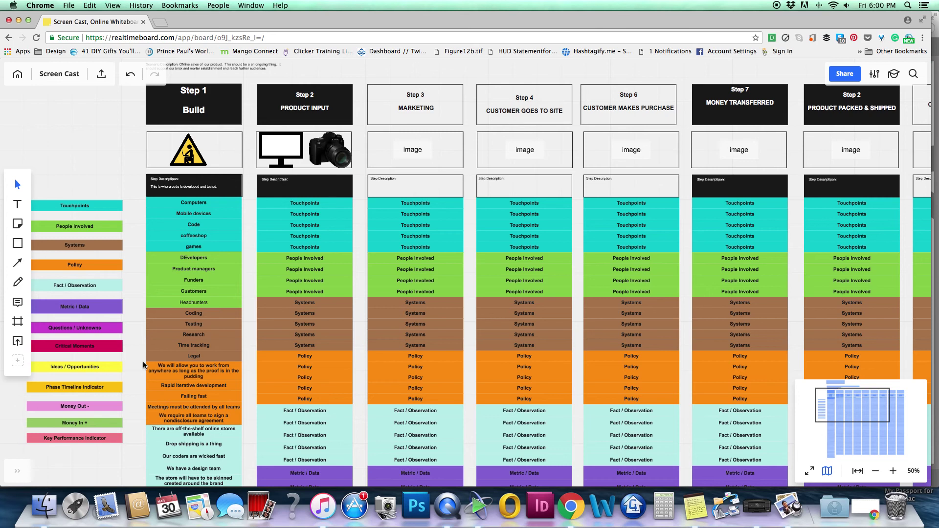
Review the challenge statement, the step headers and the touchpoints listed in the Step 1 Build column.
{"action": "scroll", "coordinate": [144, 364], "scroll_direction": "up", "scroll_amount": 3}
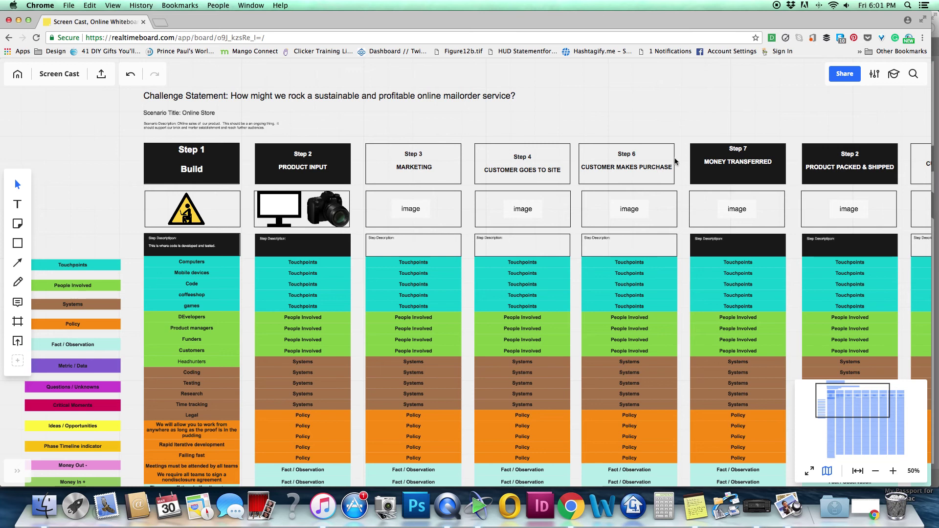
{"action": "scroll", "coordinate": [145, 214], "scroll_direction": "down", "scroll_amount": 3}
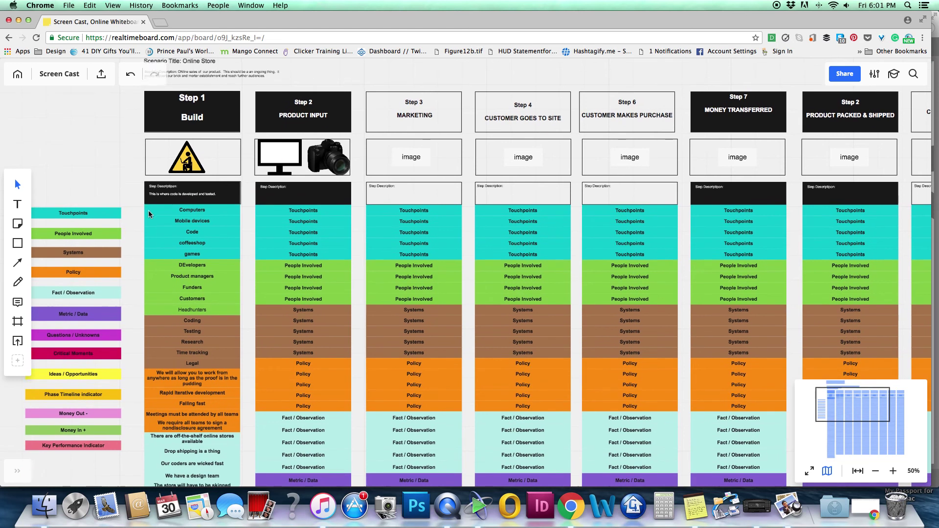
{"action": "scroll", "coordinate": [148, 214], "scroll_direction": "down", "scroll_amount": 2}
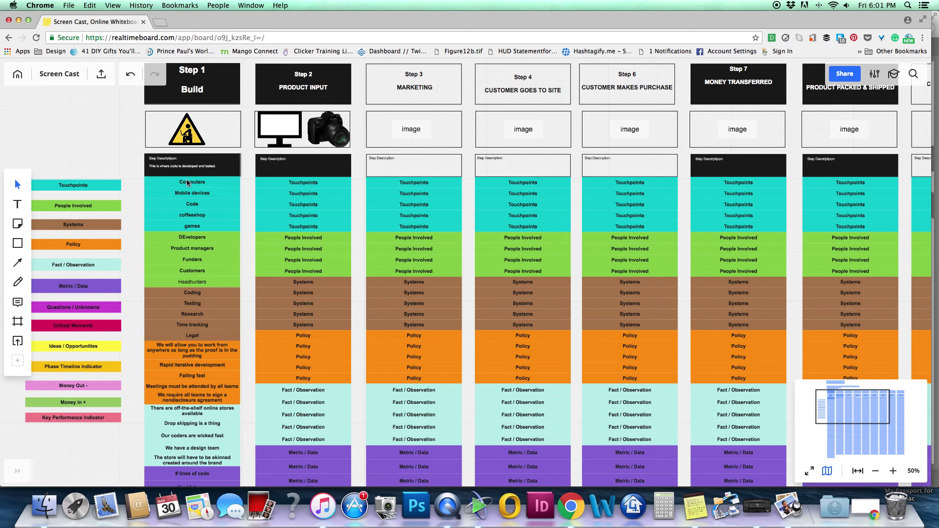
{"action": "scroll", "coordinate": [187, 182], "scroll_direction": "up", "scroll_amount": 1}
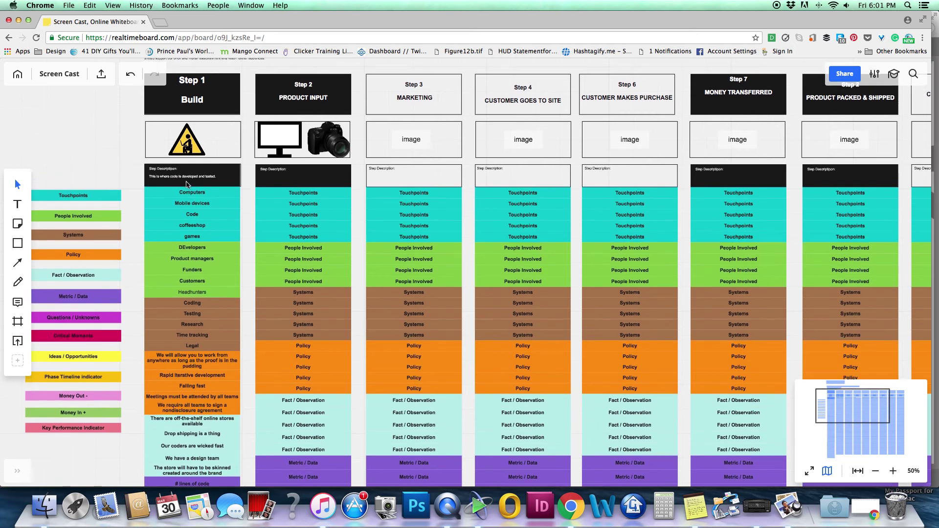
{"action": "scroll", "coordinate": [187, 182], "scroll_direction": "up", "scroll_amount": 5}
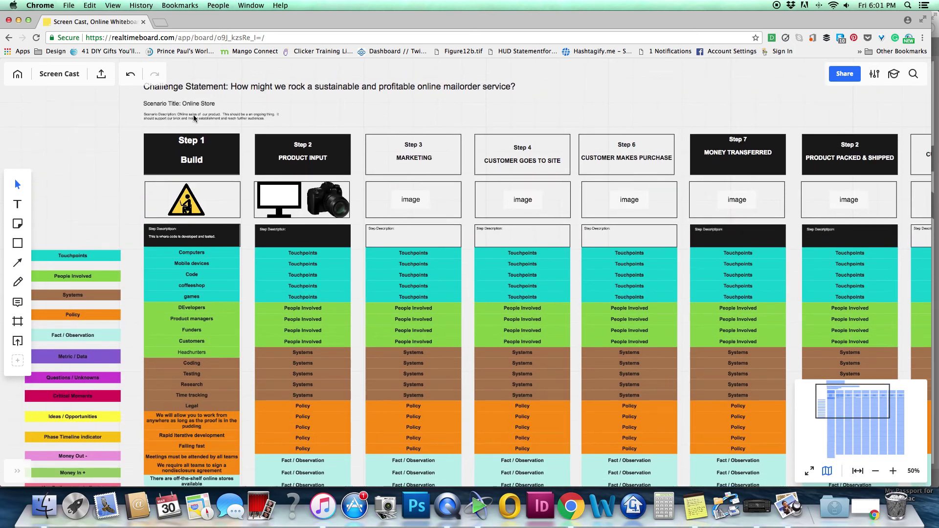
{"action": "scroll", "coordinate": [125, 138], "scroll_direction": "down", "scroll_amount": 5}
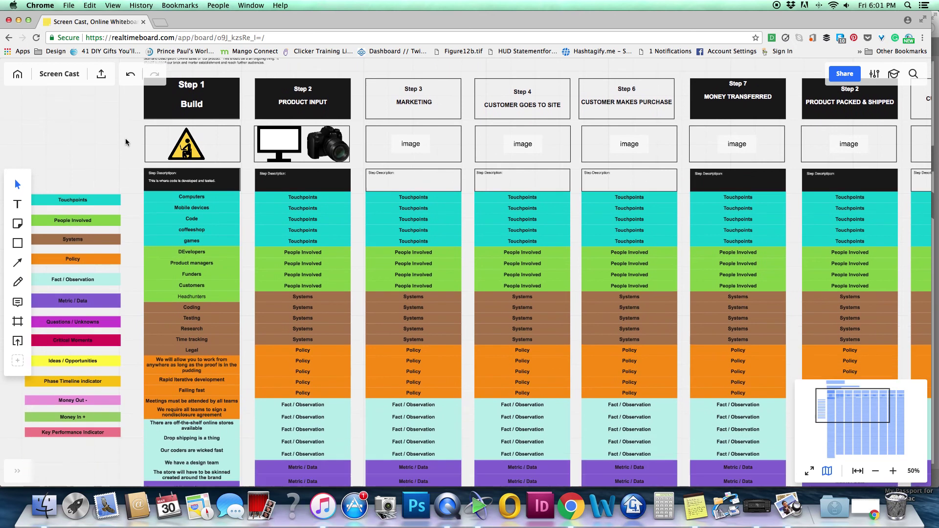
{"action": "scroll", "coordinate": [197, 176], "scroll_direction": "down", "scroll_amount": 1}
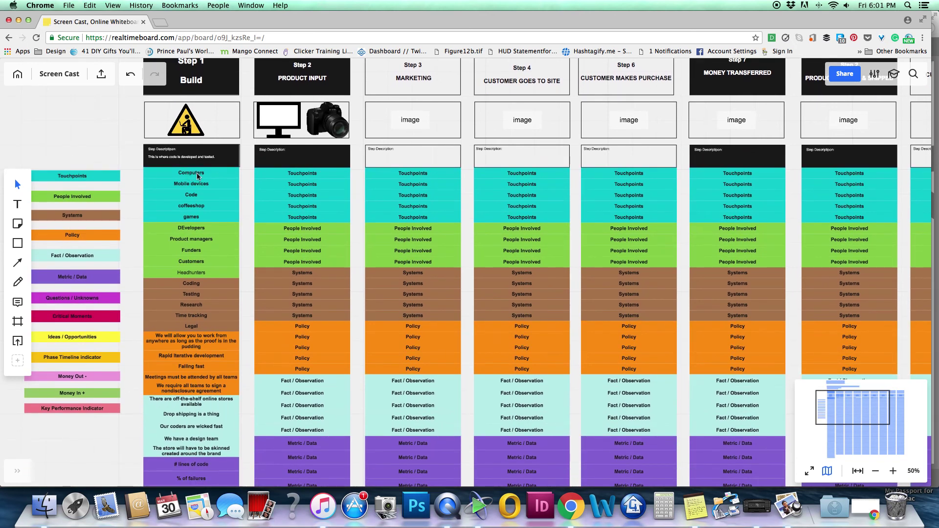
{"action": "scroll", "coordinate": [197, 176], "scroll_direction": "right", "scroll_amount": 1}
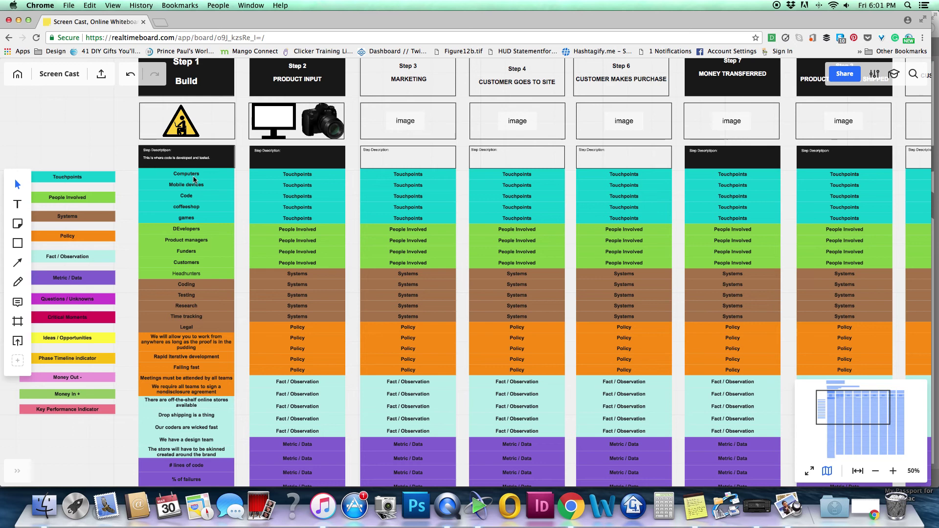
{"action": "left_click", "coordinate": [183, 177]}
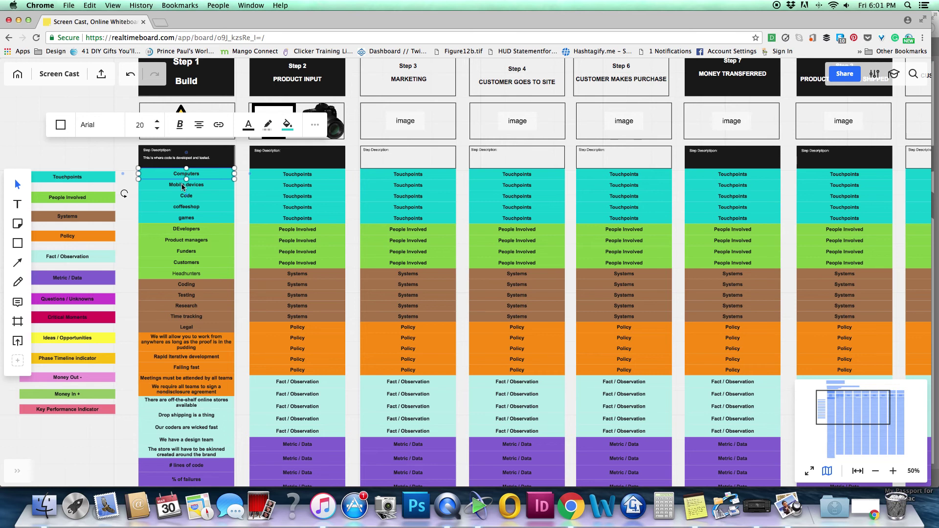
{"action": "left_click", "coordinate": [183, 186]}
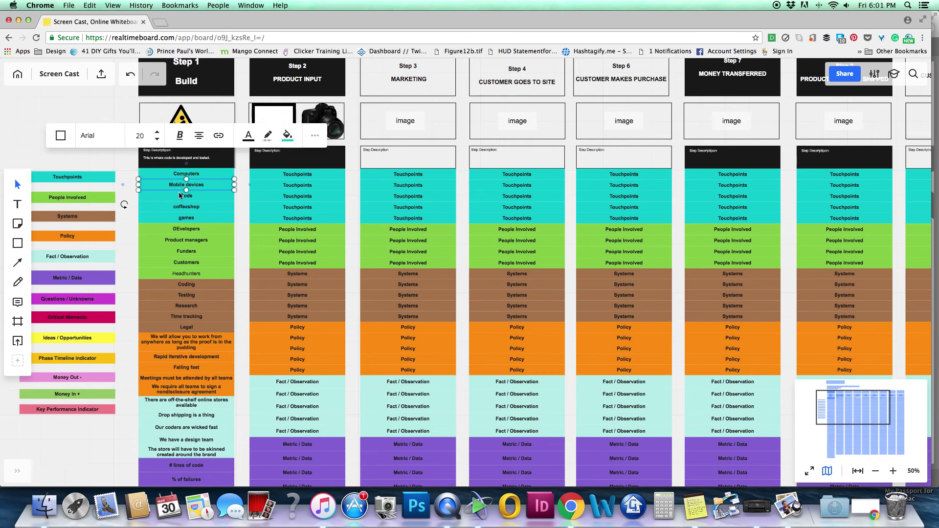
Delete the coffeeshop and games touchpoints from the Step 1 Build column, and undo both deletions.
{"action": "left_click", "coordinate": [198, 209]}
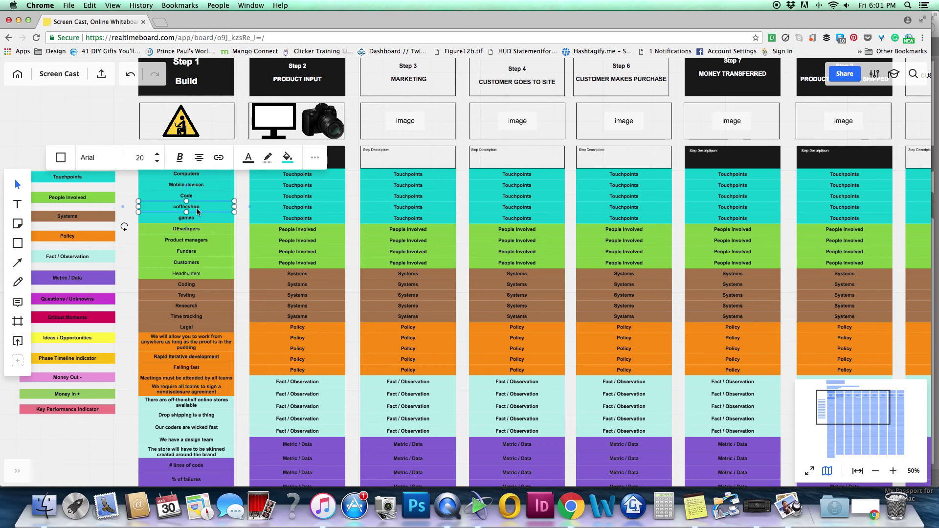
{"action": "key", "text": "BackSpace"}
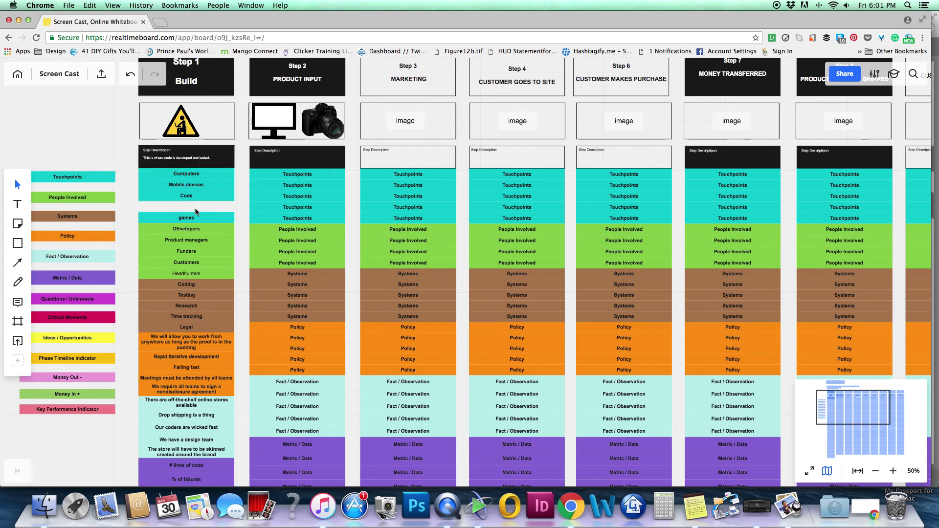
{"action": "left_click", "coordinate": [191, 219]}
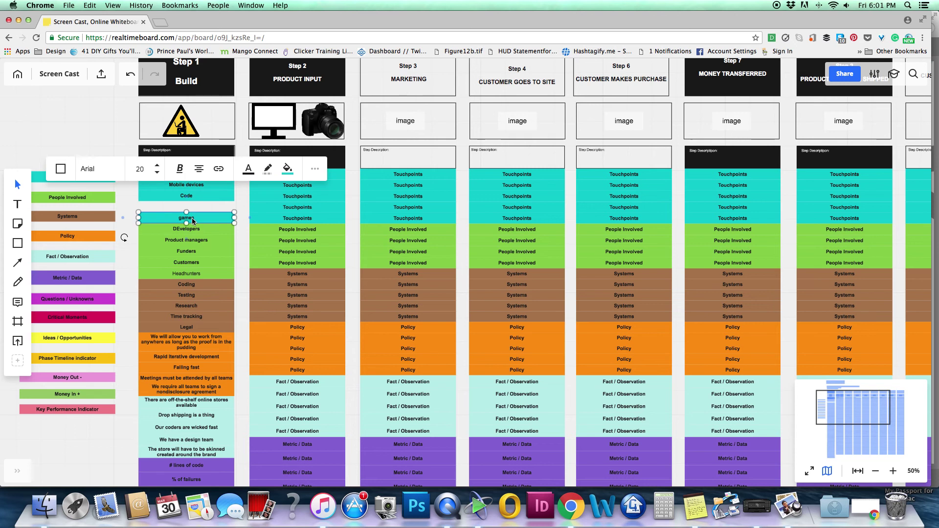
{"action": "key", "text": "BackSpace"}
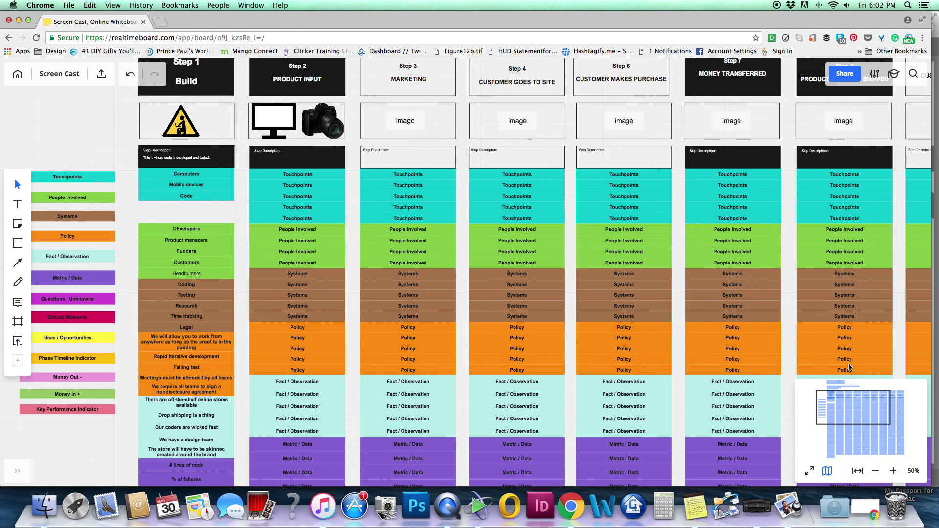
{"action": "key", "text": "super+z"}
{"action": "key", "text": "super+z"}
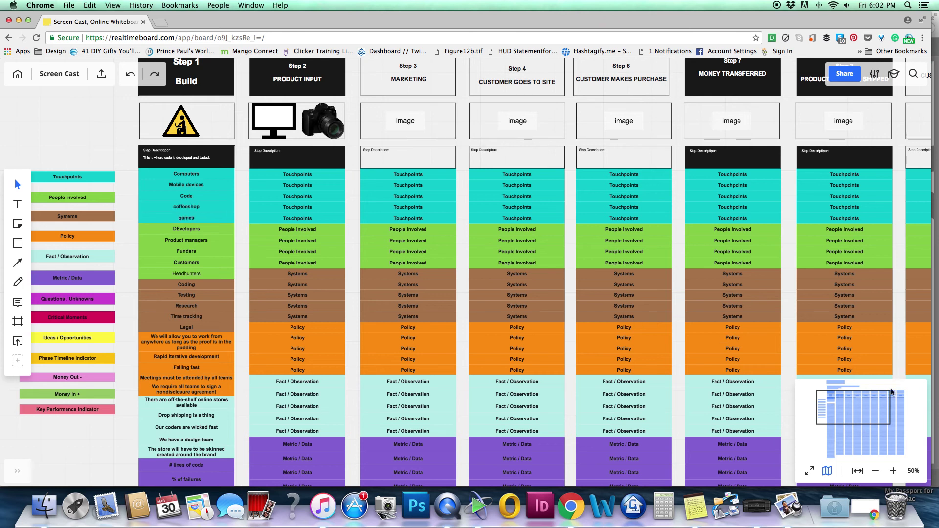
Duplicate the entire Service Blueprint, with its title and legend, into the empty board area up and to the left of the original.
{"action": "left_click", "coordinate": [876, 471]}
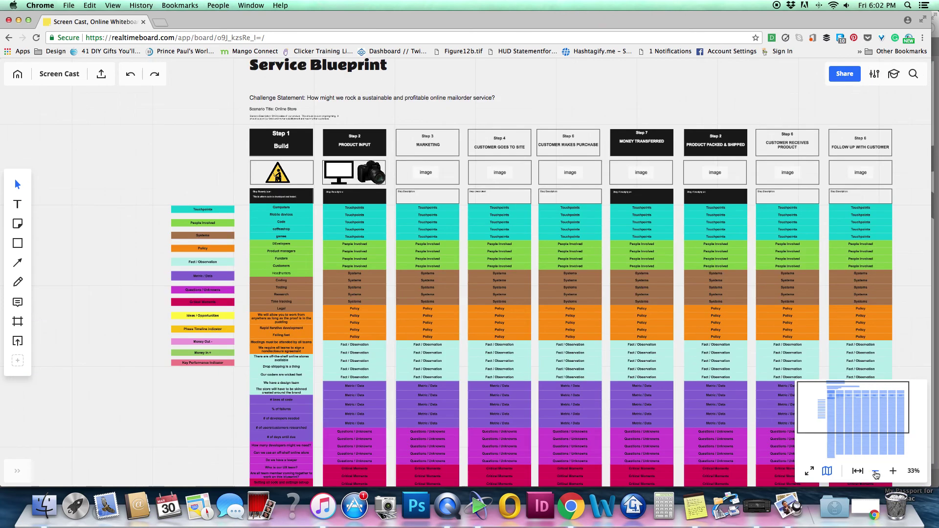
{"action": "left_click", "coordinate": [875, 471]}
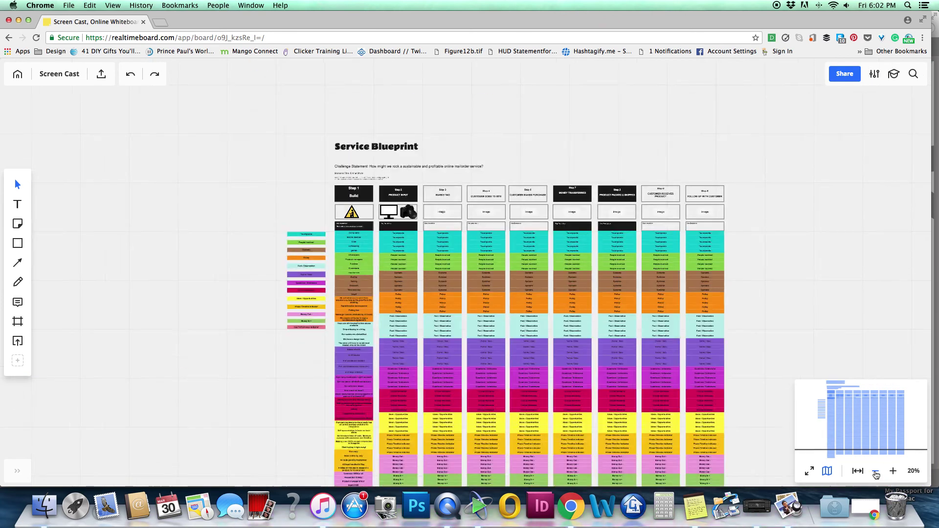
{"action": "scroll", "coordinate": [439, 228], "scroll_direction": "down", "scroll_amount": 3}
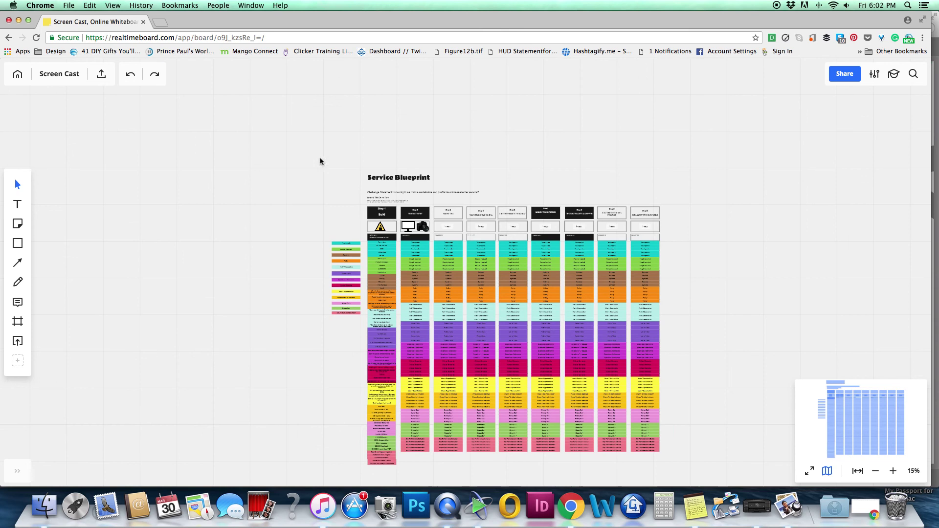
{"action": "left_click_drag", "start_coordinate": [318, 157], "coordinate": [699, 266]}
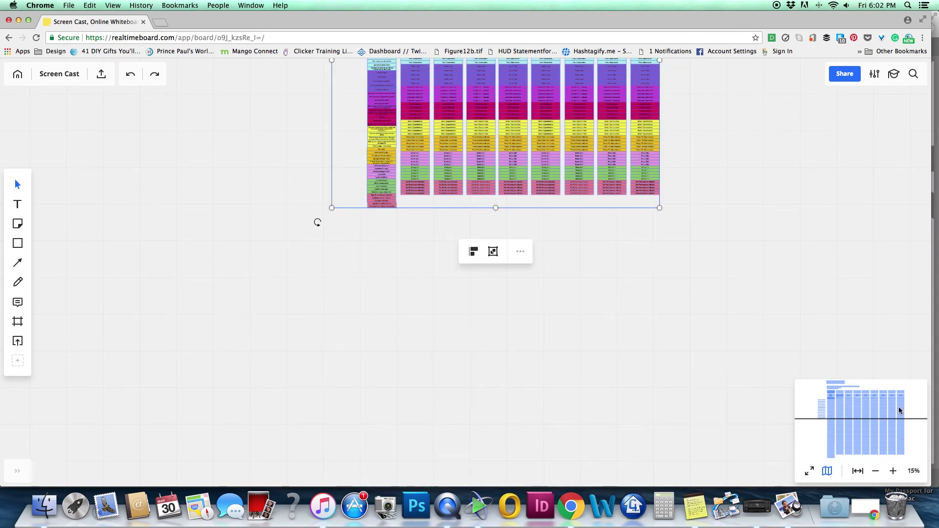
{"action": "left_click", "coordinate": [59, 133]}
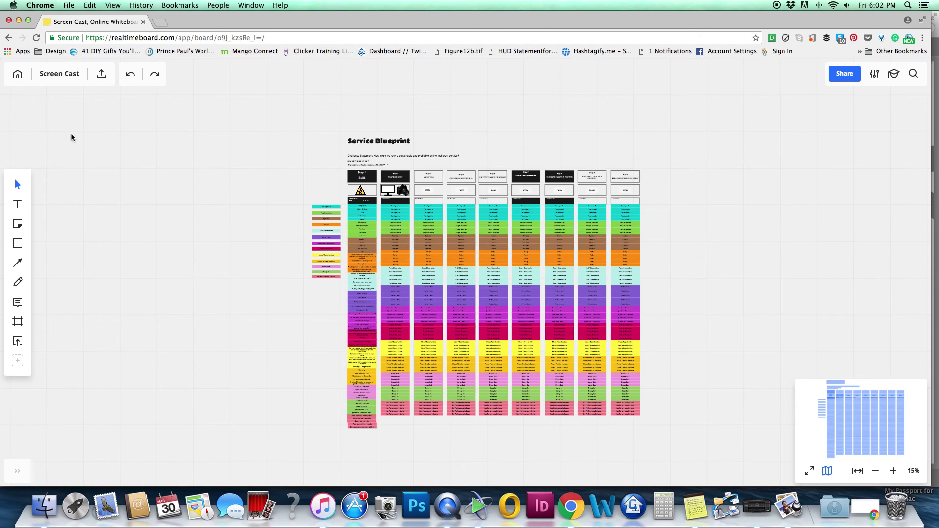
{"action": "left_click", "coordinate": [875, 472]}
{"action": "left_click", "coordinate": [876, 472]}
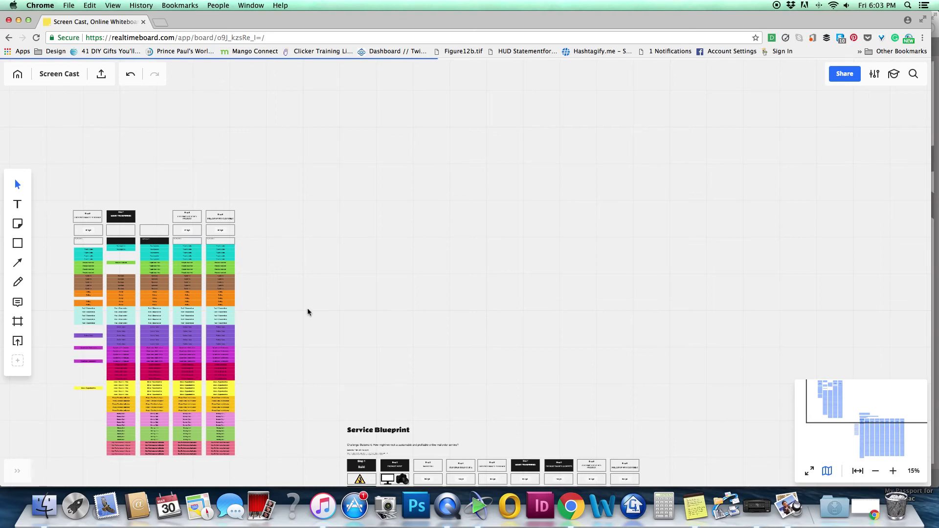
Examine the duplicated blueprint's colour legend and step columns at 50% zoom.
{"action": "scroll", "coordinate": [299, 308], "scroll_direction": "left", "scroll_amount": 3}
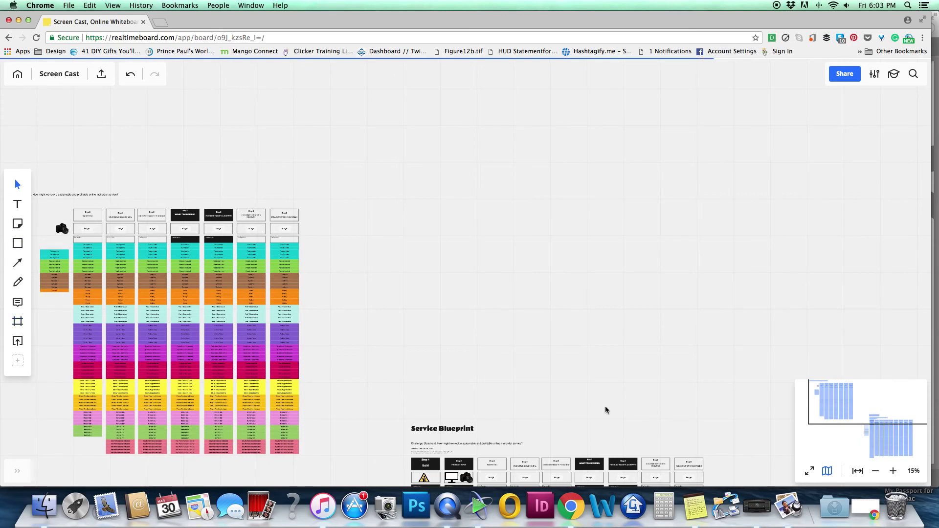
{"action": "left_click", "coordinate": [893, 471]}
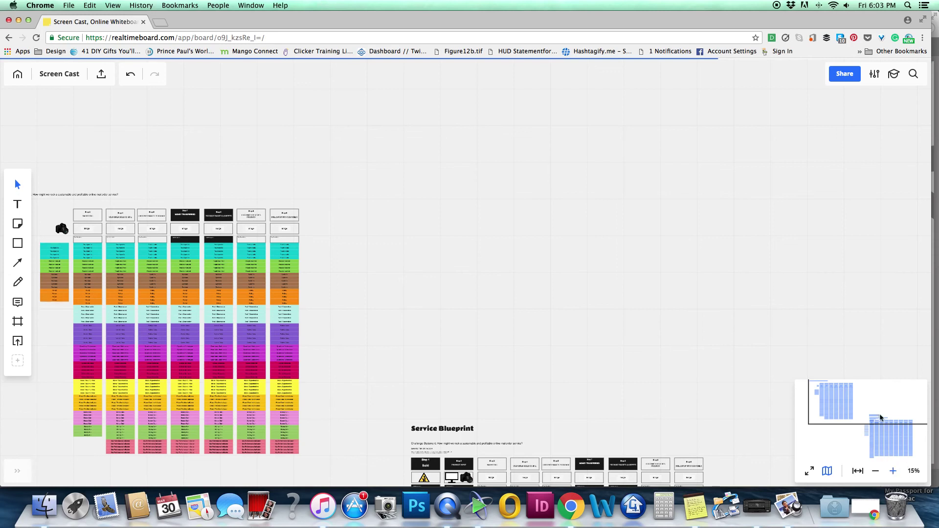
{"action": "left_click_drag", "start_coordinate": [871, 406], "coordinate": [841, 416]}
{"action": "left_click", "coordinate": [895, 472]}
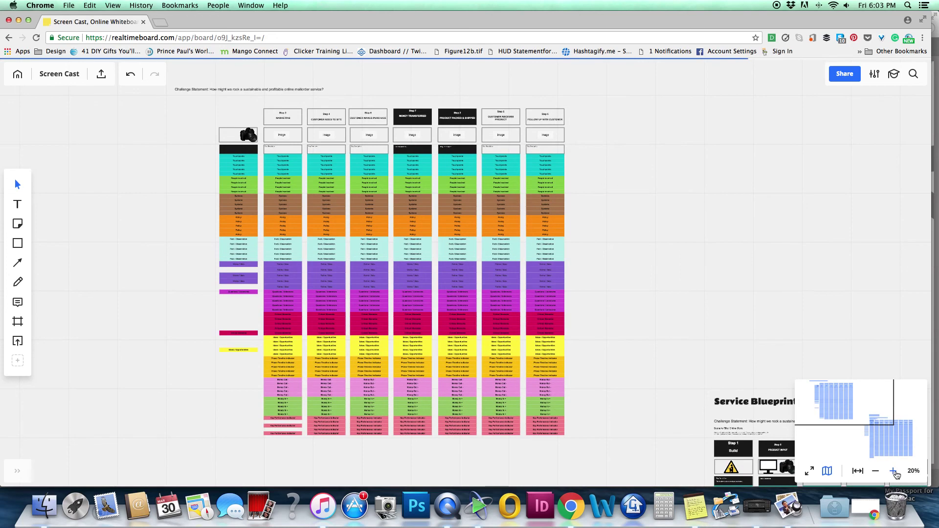
{"action": "left_click", "coordinate": [895, 472]}
{"action": "left_click", "coordinate": [895, 472]}
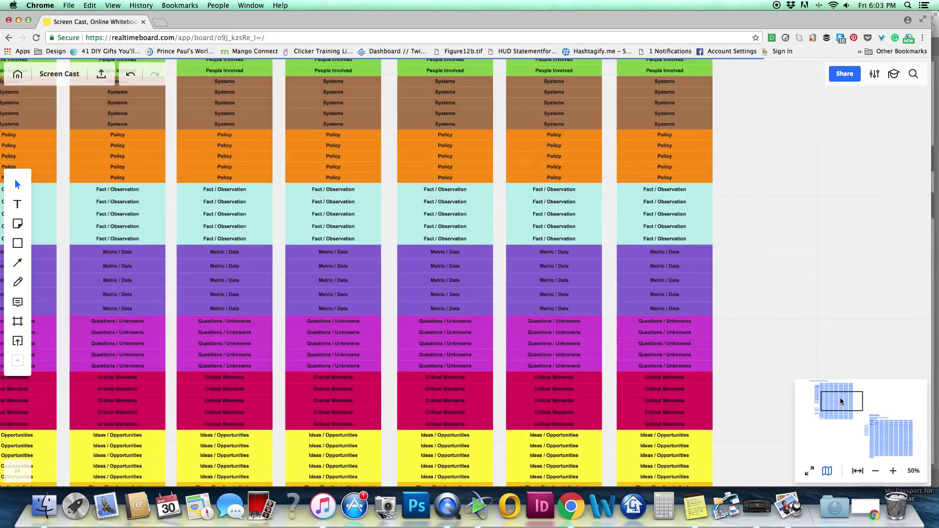
{"action": "left_click_drag", "start_coordinate": [841, 401], "coordinate": [821, 390]}
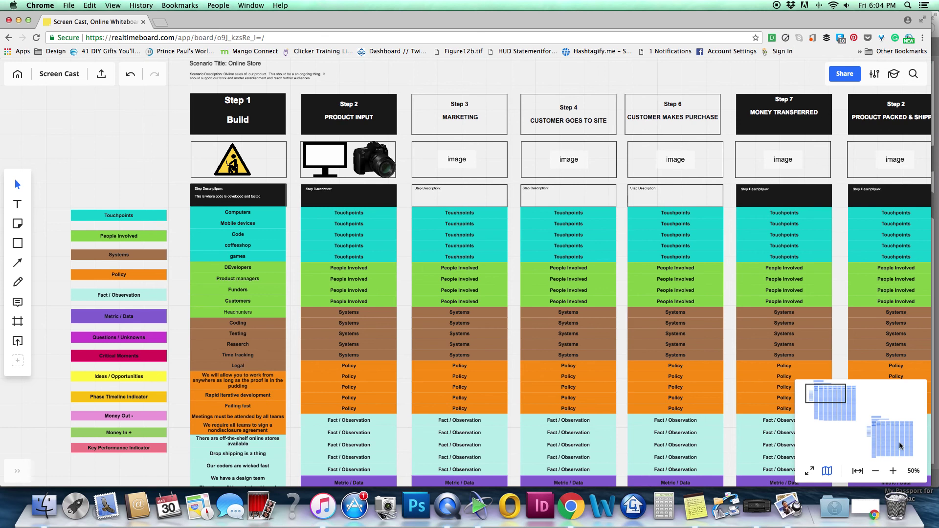
Change the duplicated blueprint's title to "Core & Enablers Service Blueprint".
{"action": "key", "text": "super+a"}
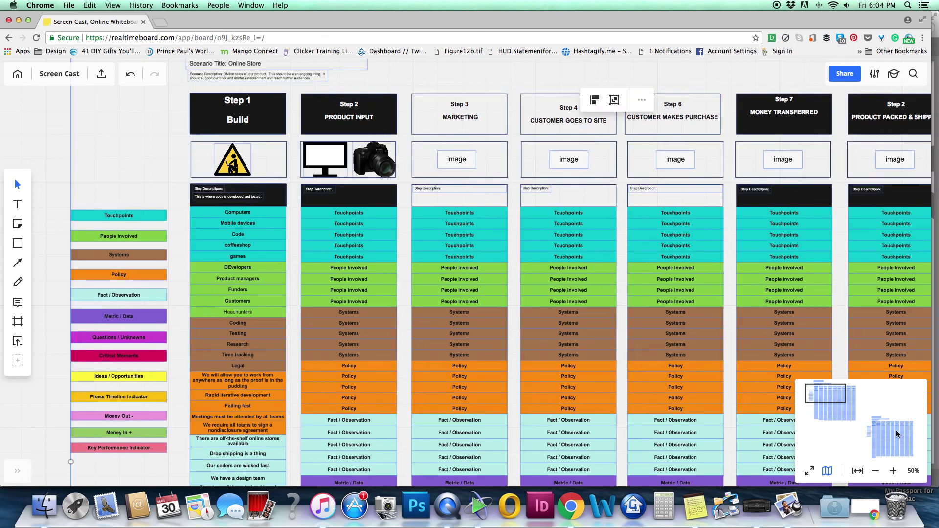
{"action": "key", "text": "shift+2"}
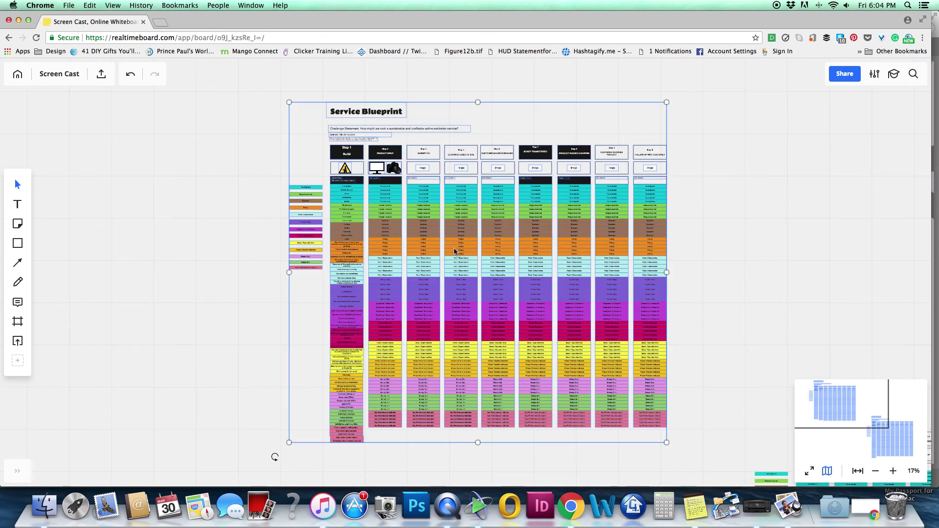
{"action": "left_click", "coordinate": [826, 393]}
{"action": "left_click", "coordinate": [893, 472]}
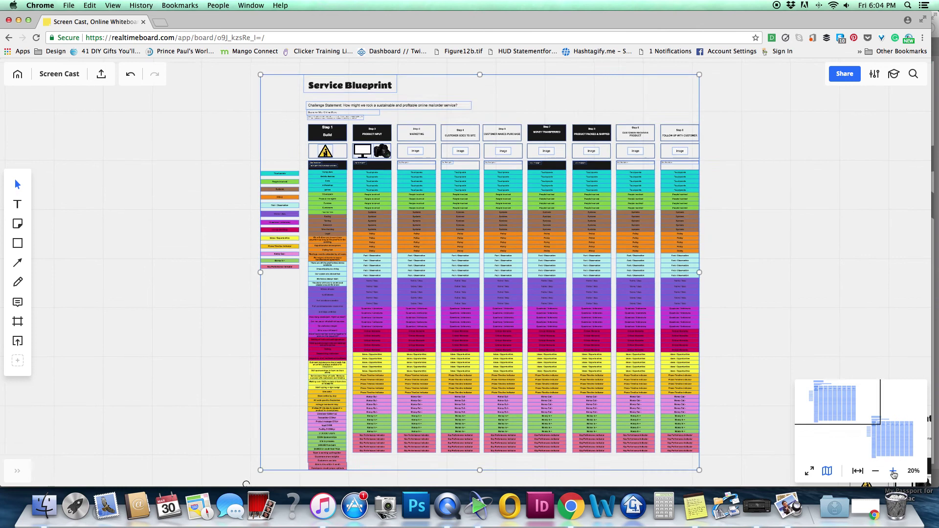
{"action": "left_click", "coordinate": [893, 471]}
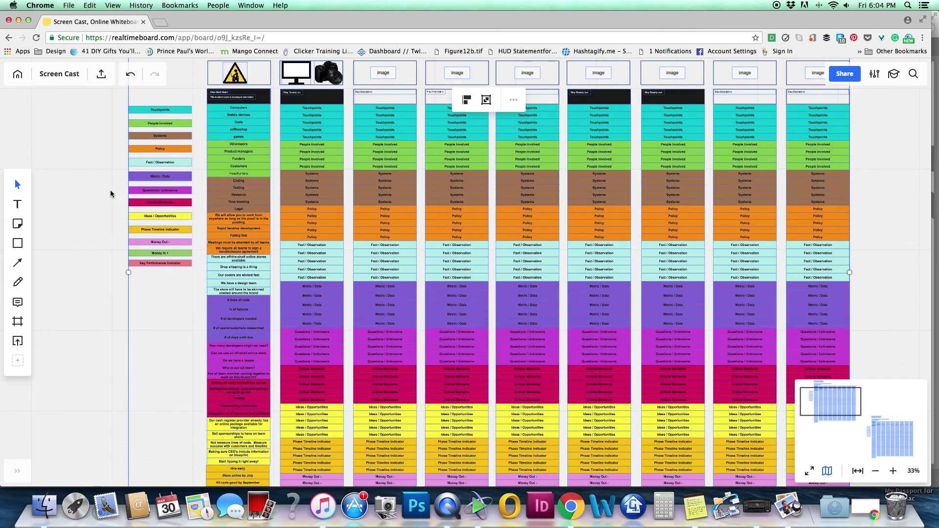
{"action": "scroll", "coordinate": [112, 192], "scroll_direction": "up", "scroll_amount": 5}
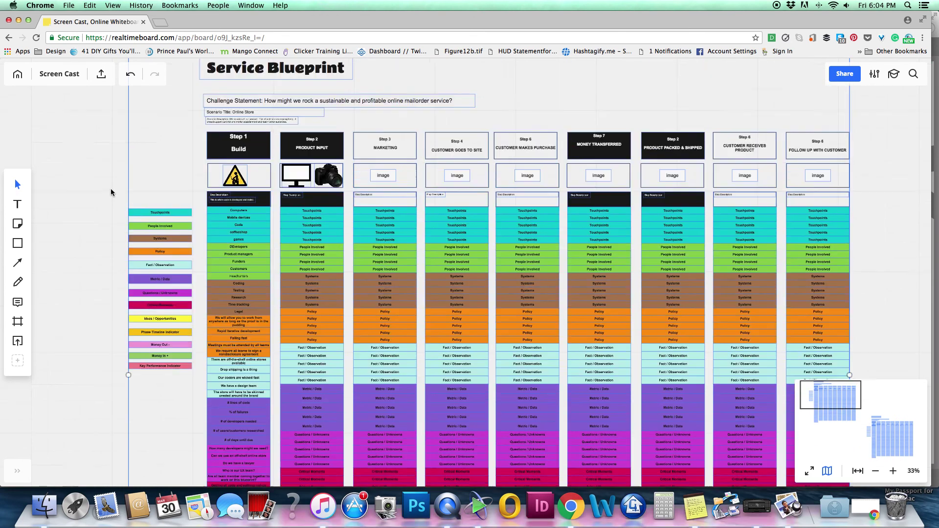
{"action": "left_click_drag", "start_coordinate": [210, 68], "coordinate": [204, 87]}
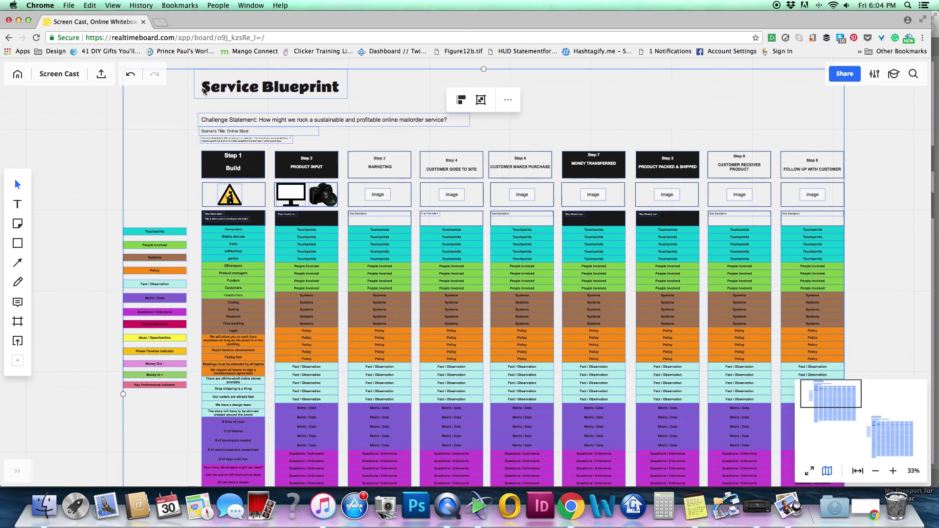
{"action": "left_click", "coordinate": [206, 89]}
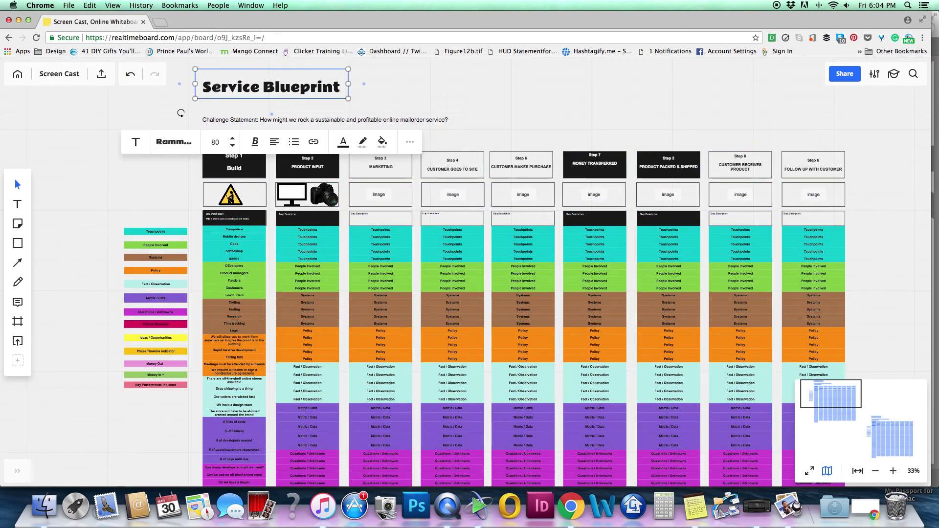
{"action": "left_click", "coordinate": [212, 88]}
{"action": "key", "text": "Home"}
{"action": "type", "text": "Core & E"}
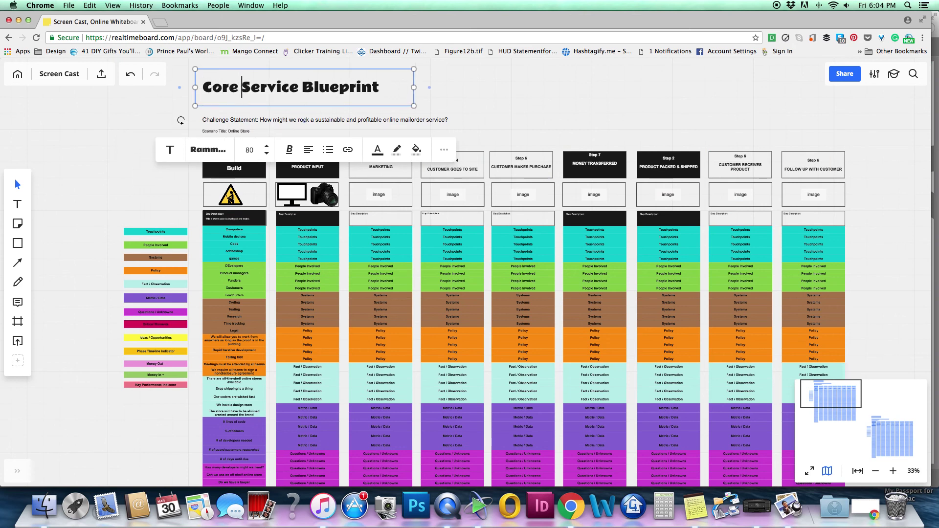
{"action": "type", "text": "nablers"}
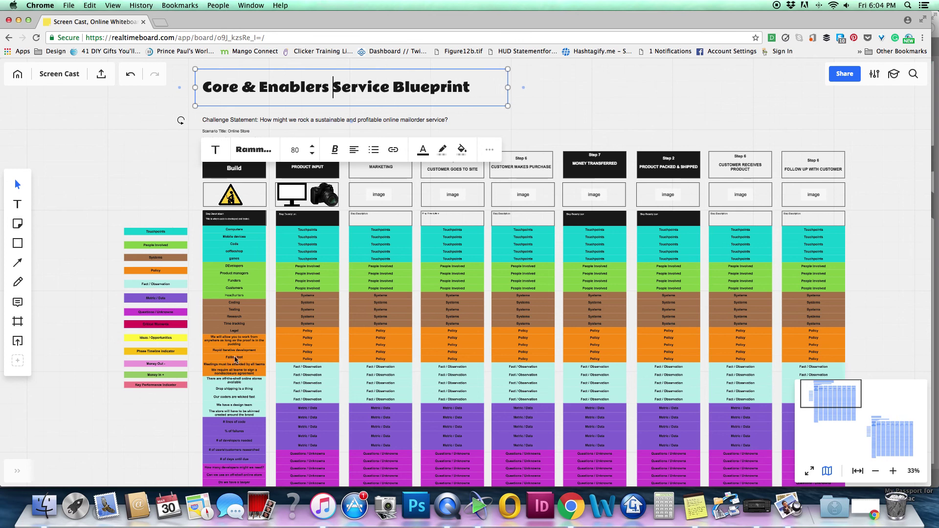
Delete the coffeeshop and games touchpoints from the Step 1 Build column of the Core & Enablers blueprint.
{"action": "left_click", "coordinate": [893, 471]}
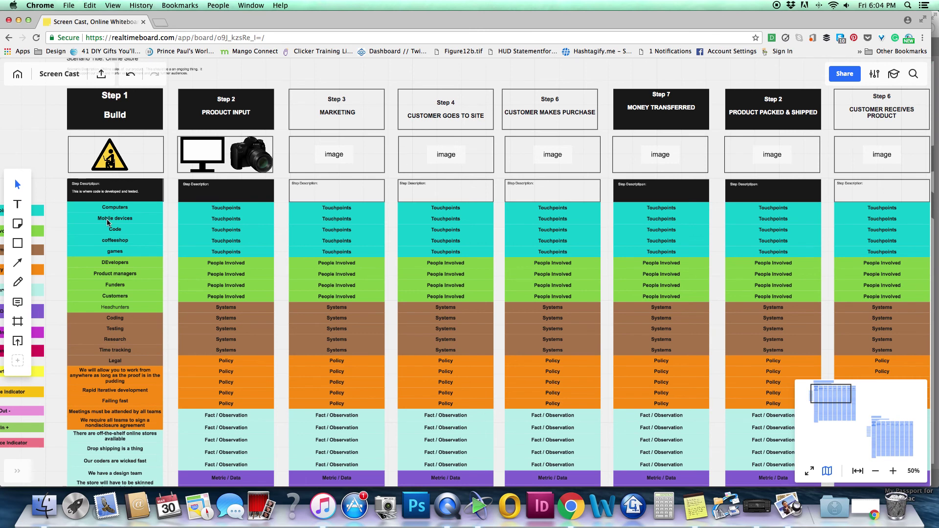
{"action": "scroll", "coordinate": [107, 221], "scroll_direction": "left", "scroll_amount": 2}
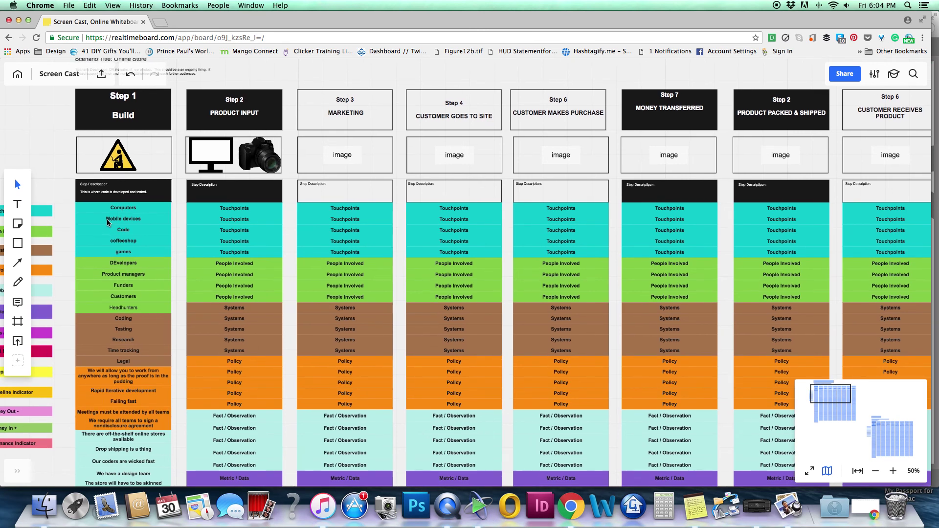
{"action": "scroll", "coordinate": [107, 222], "scroll_direction": "up", "scroll_amount": 3}
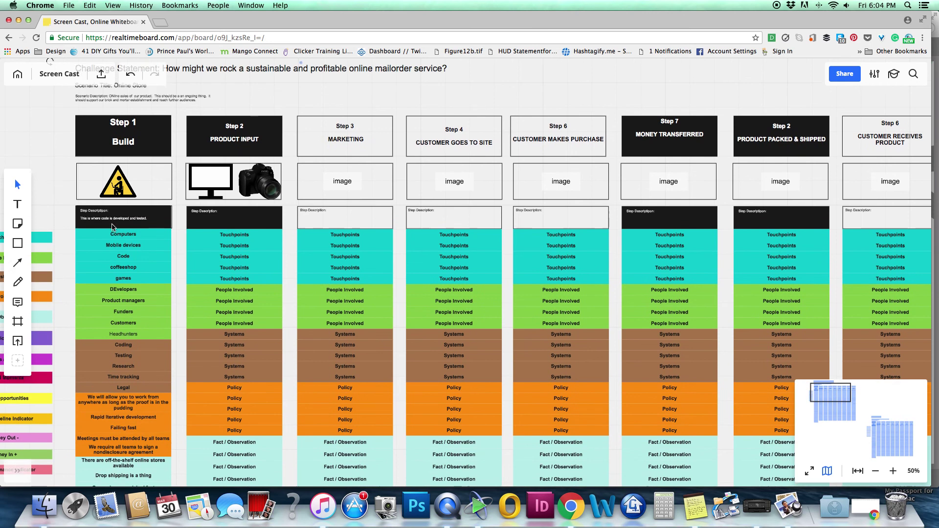
{"action": "scroll", "coordinate": [112, 226], "scroll_direction": "up", "scroll_amount": 2}
{"action": "left_click", "coordinate": [137, 112]}
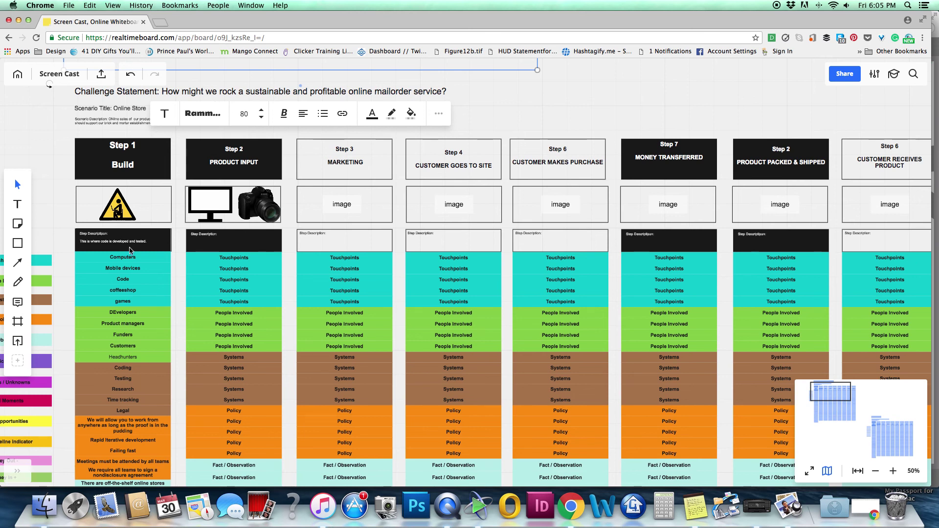
{"action": "scroll", "coordinate": [138, 266], "scroll_direction": "down", "scroll_amount": 2}
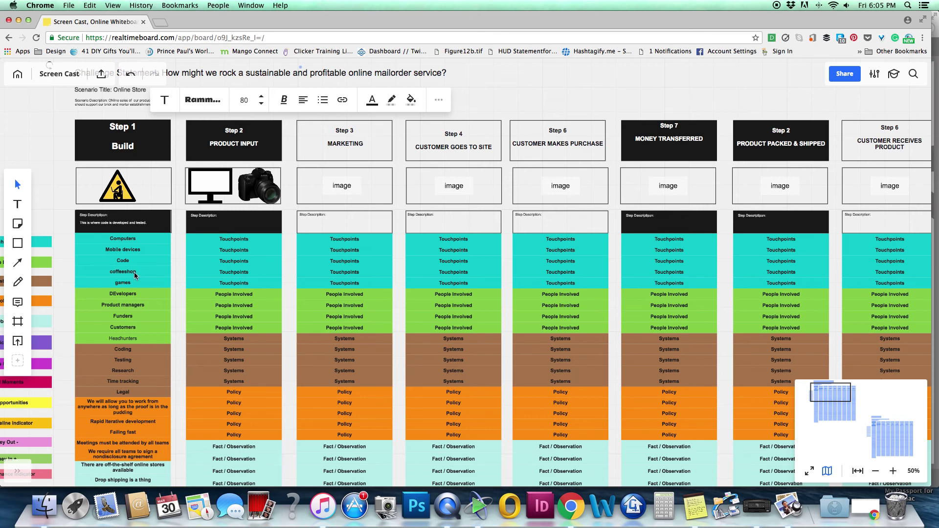
{"action": "left_click", "coordinate": [136, 276]}
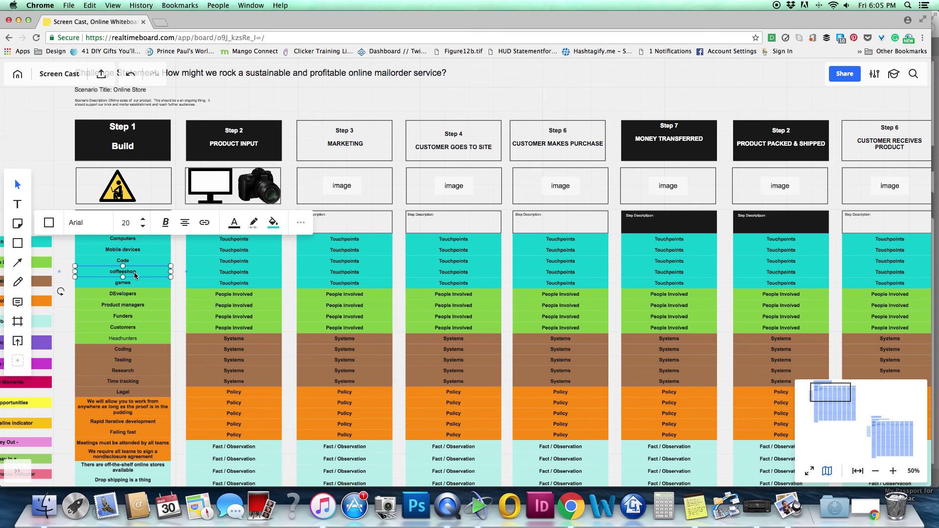
{"action": "key", "text": "Delete"}
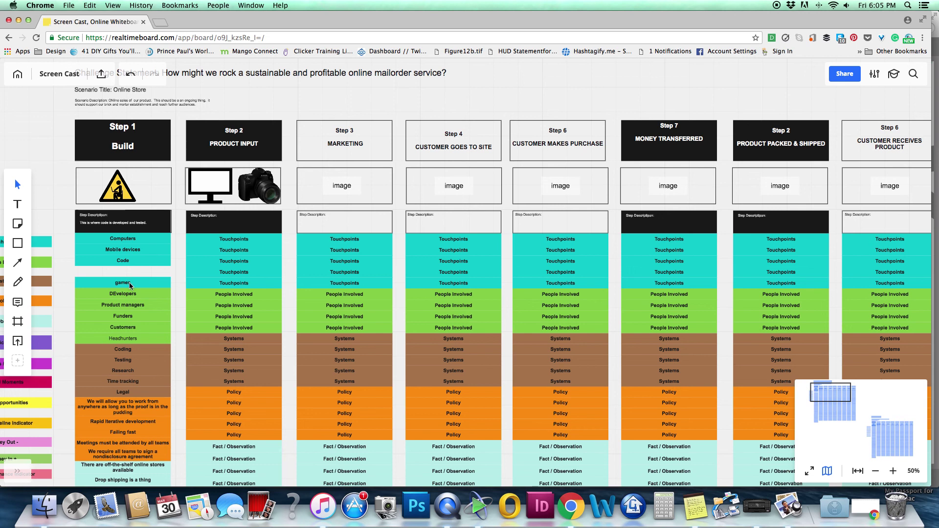
{"action": "left_click", "coordinate": [130, 286]}
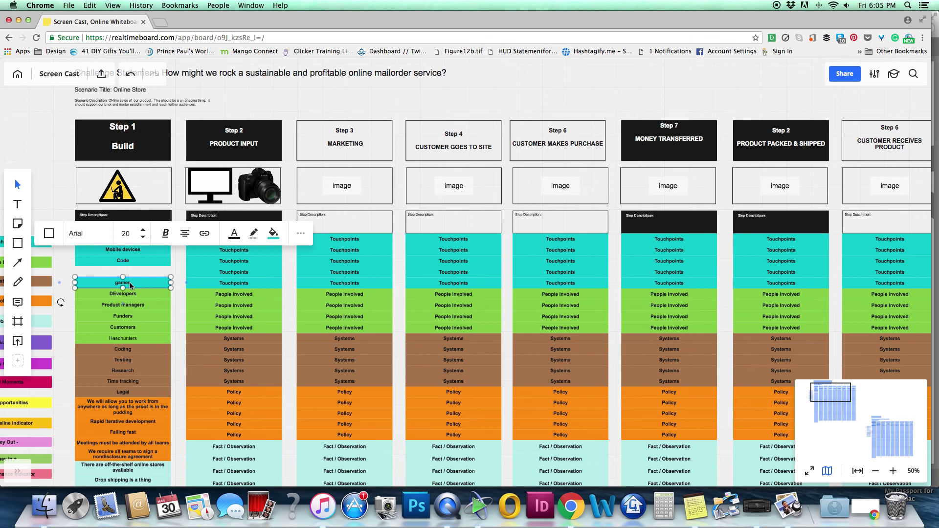
{"action": "key", "text": "Delete"}
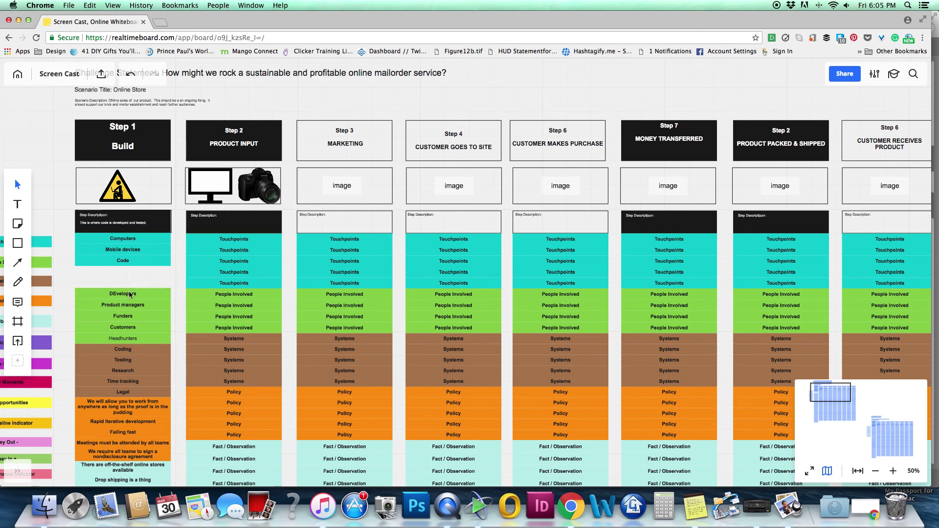
Delete the Funders and Headhunters entries from the green people-involved group in the Step 1 Build column.
{"action": "left_click", "coordinate": [126, 296]}
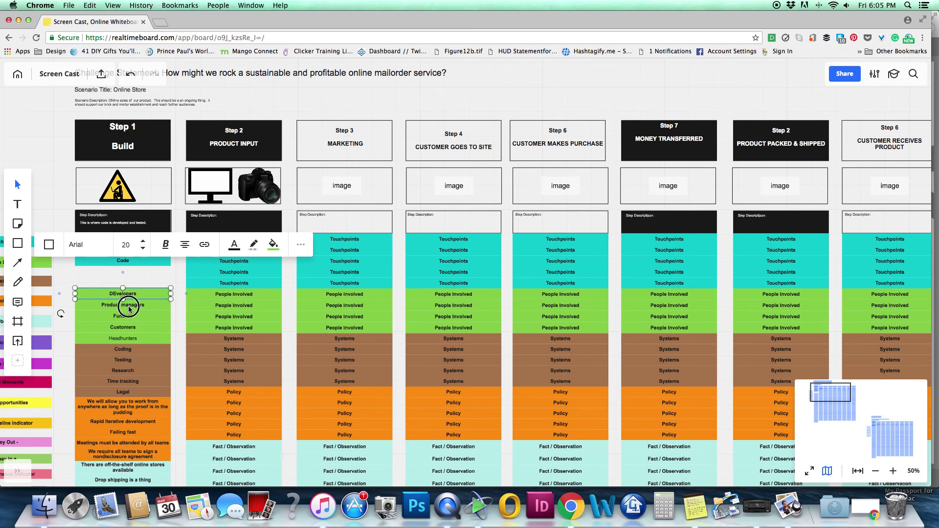
{"action": "left_click", "coordinate": [128, 305]}
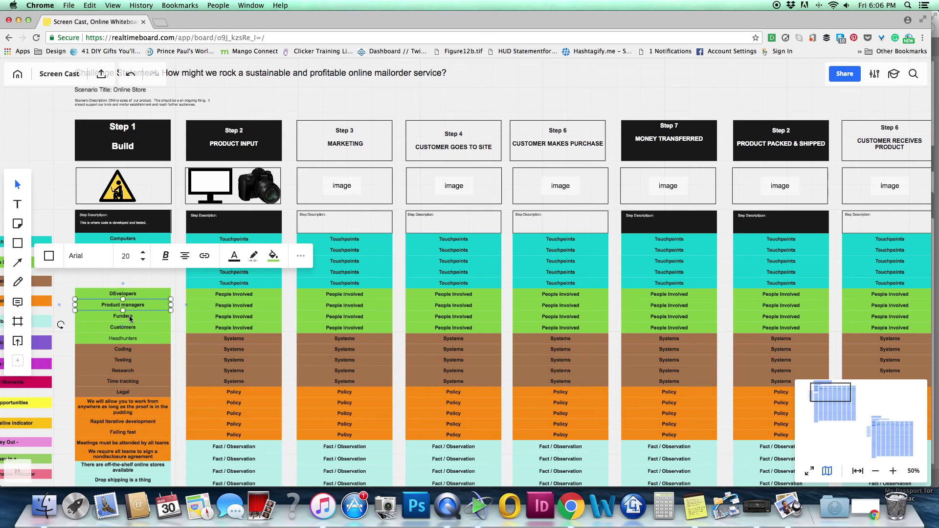
{"action": "left_click", "coordinate": [130, 319]}
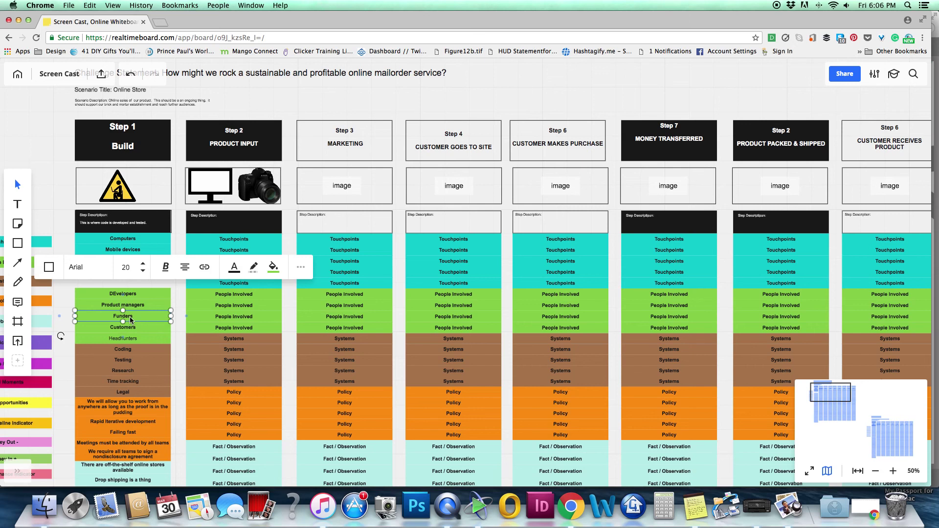
{"action": "key", "text": "Delete"}
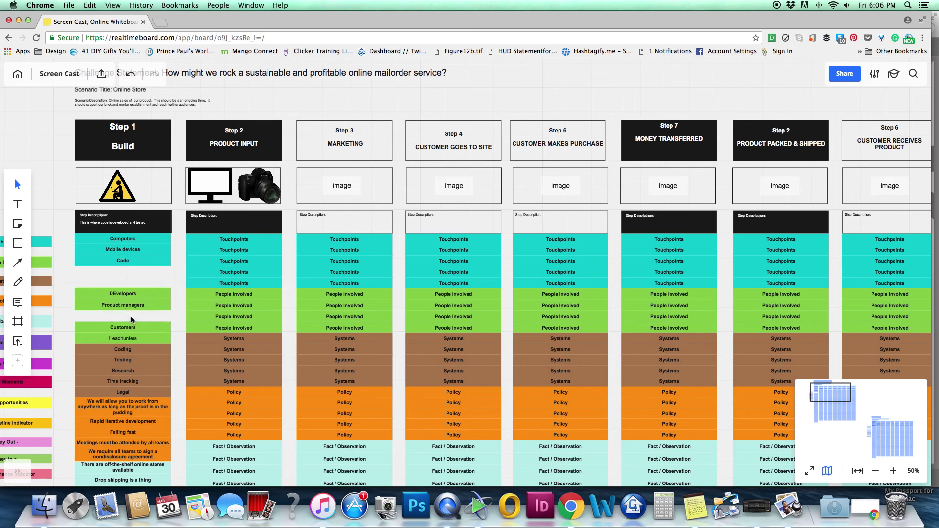
{"action": "left_click", "coordinate": [130, 342]}
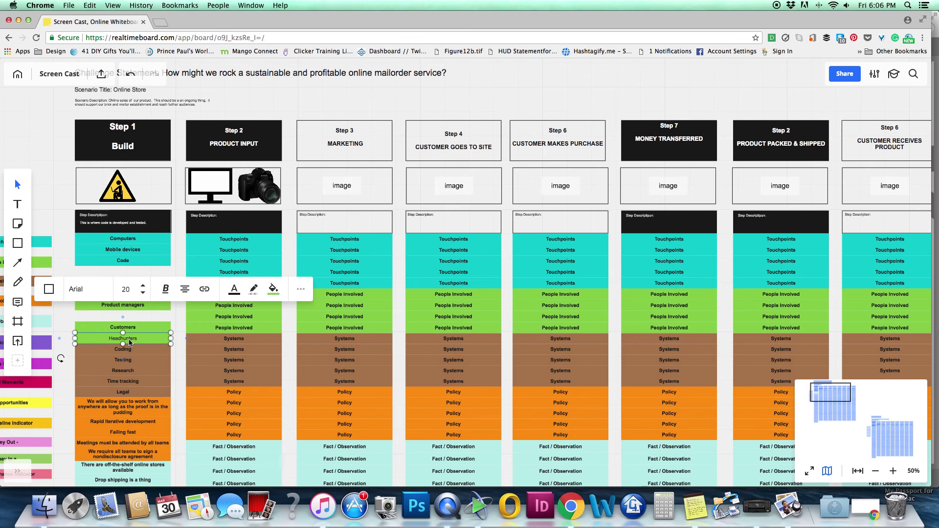
{"action": "key", "text": "BackSpace"}
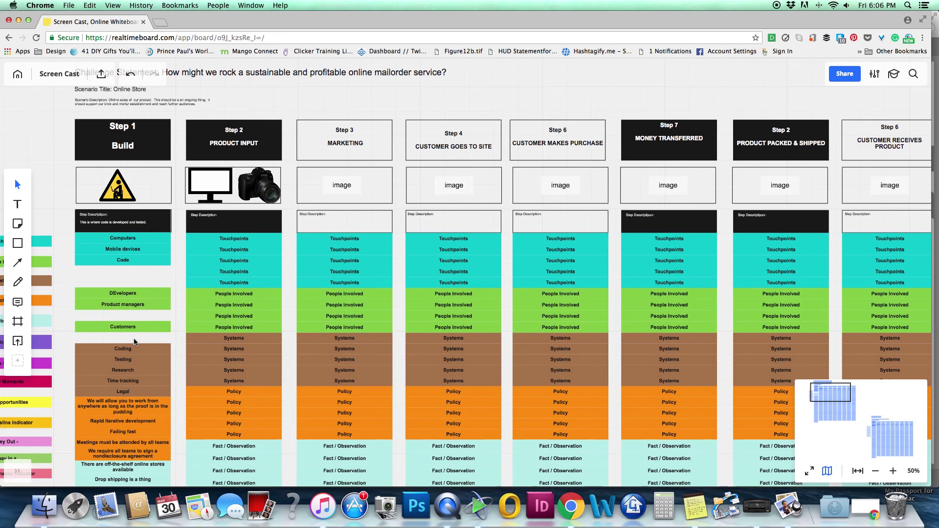
Move the DEvelopers, Product managers and Customers entries up directly beneath Code, closing the gaps between them.
{"action": "scroll", "coordinate": [134, 342], "scroll_direction": "down", "scroll_amount": 3}
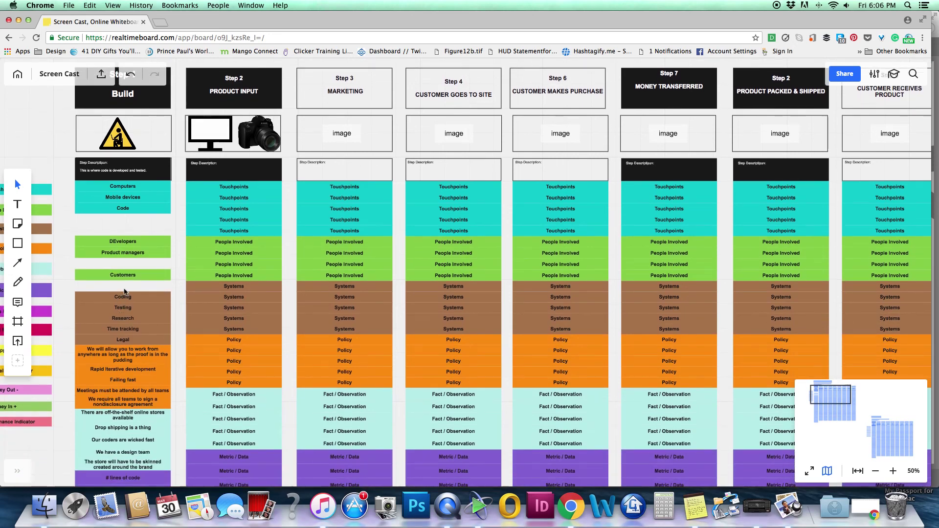
{"action": "left_click", "coordinate": [119, 233]}
{"action": "left_click", "coordinate": [84, 234]}
{"action": "left_click_drag", "start_coordinate": [84, 234], "coordinate": [141, 223]}
{"action": "left_click", "coordinate": [122, 275]}
{"action": "left_click_drag", "start_coordinate": [122, 275], "coordinate": [120, 241]}
{"action": "scroll", "coordinate": [121, 284], "scroll_direction": "down", "scroll_amount": 1}
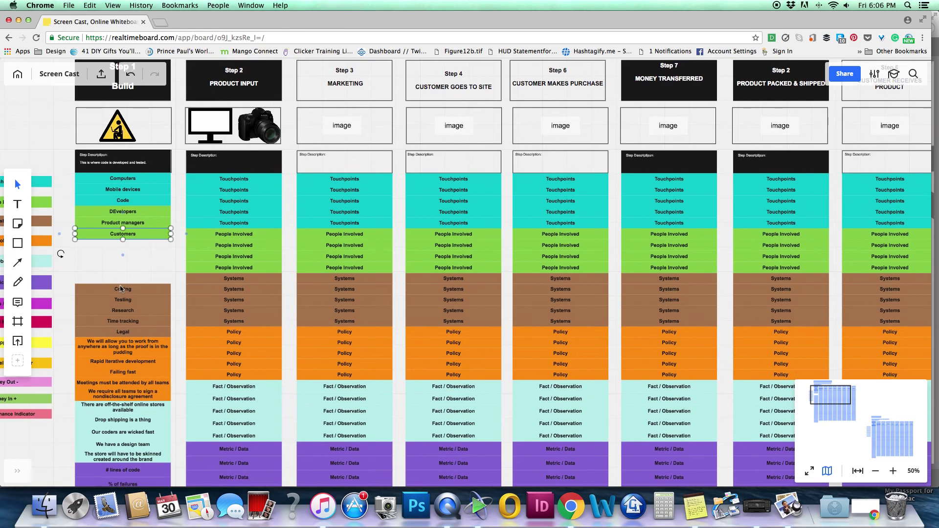
Review the systems, policy, fact, metric and question entries further down the Step 1 Build column.
{"action": "scroll", "coordinate": [122, 286], "scroll_direction": "down", "scroll_amount": 2}
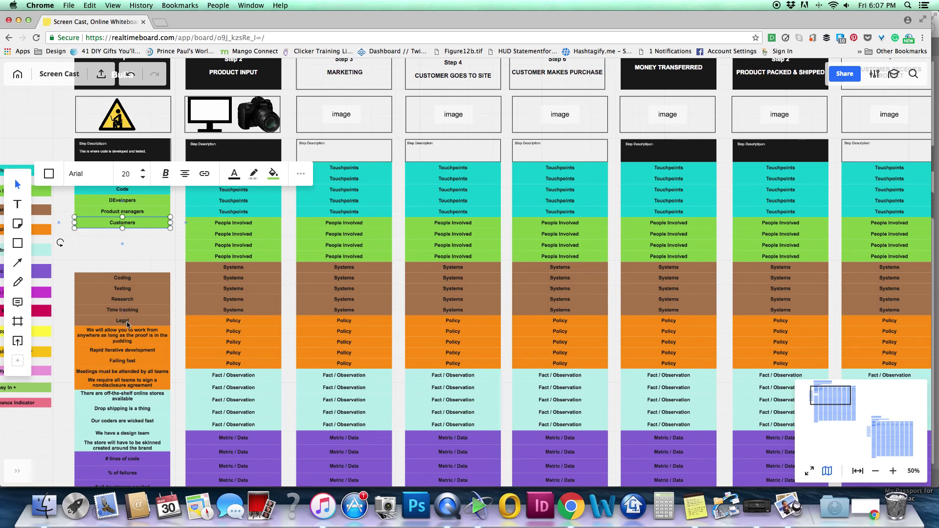
{"action": "scroll", "coordinate": [127, 324], "scroll_direction": "down", "scroll_amount": 1}
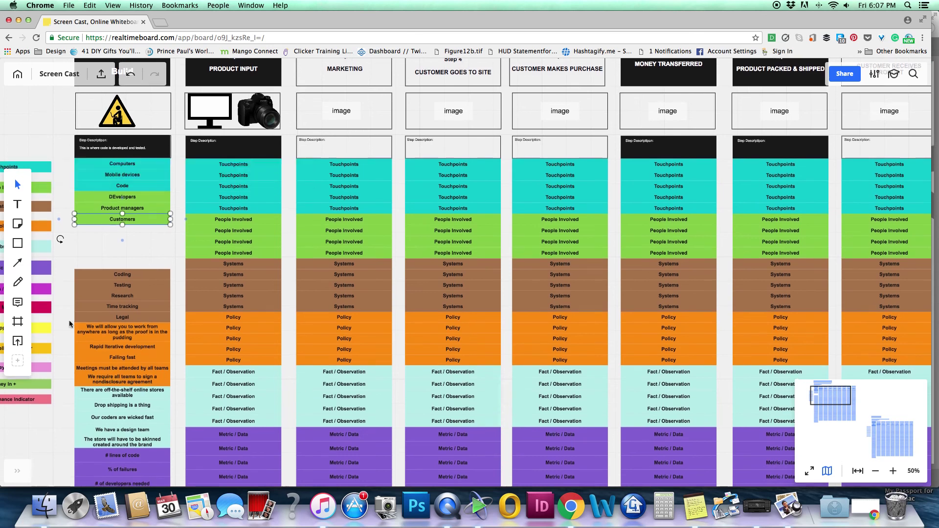
{"action": "scroll", "coordinate": [69, 320], "scroll_direction": "down", "scroll_amount": 5}
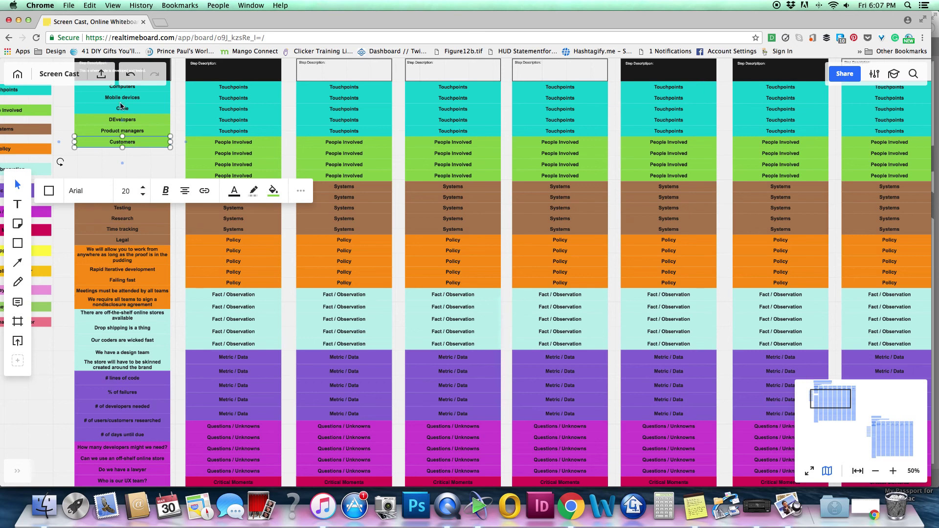
{"action": "scroll", "coordinate": [119, 157], "scroll_direction": "left", "scroll_amount": 2}
{"action": "scroll", "coordinate": [108, 243], "scroll_direction": "down", "scroll_amount": 1}
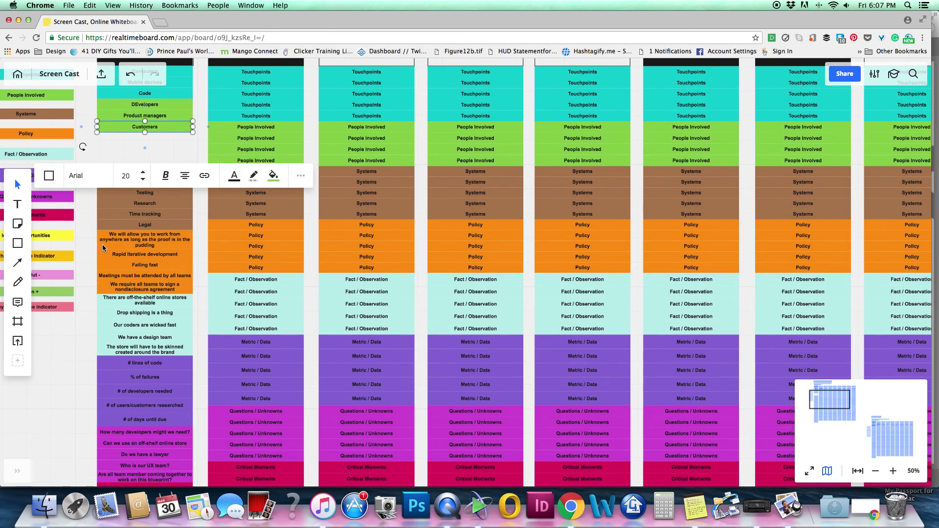
Delete the work-from-anywhere and nondisclosure-agreement entries from the orange policy group in the Step 1 Build column.
{"action": "left_click", "coordinate": [142, 244]}
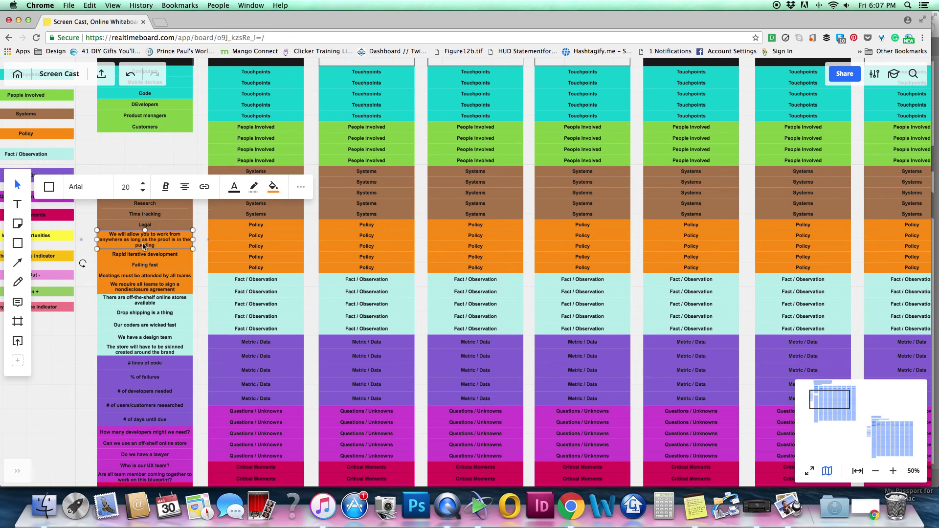
{"action": "key", "text": "Delete"}
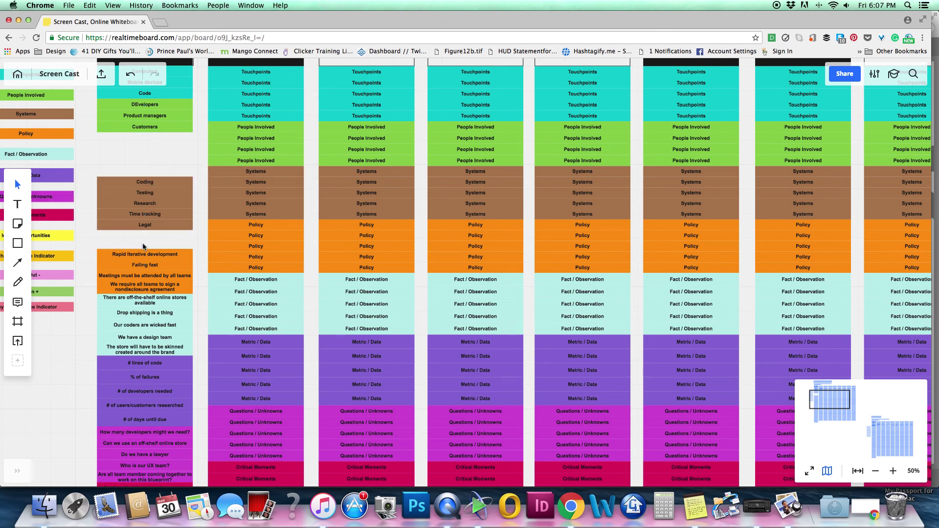
{"action": "left_click", "coordinate": [139, 291]}
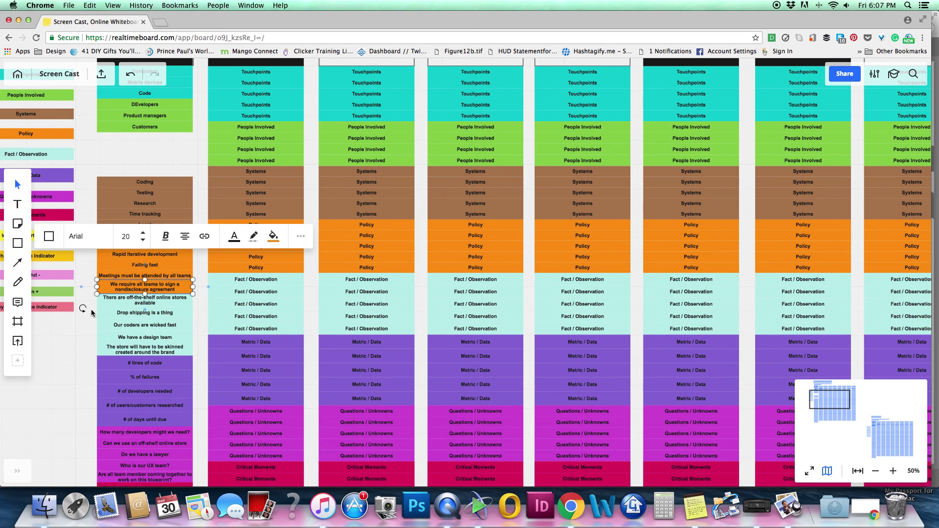
{"action": "scroll", "coordinate": [89, 316], "scroll_direction": "down", "scroll_amount": 3}
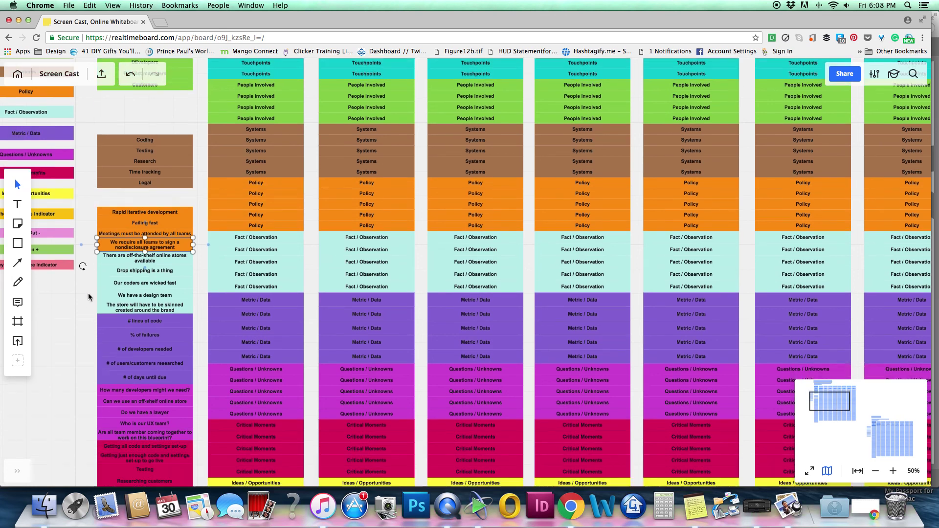
{"action": "scroll", "coordinate": [87, 282], "scroll_direction": "down", "scroll_amount": 2}
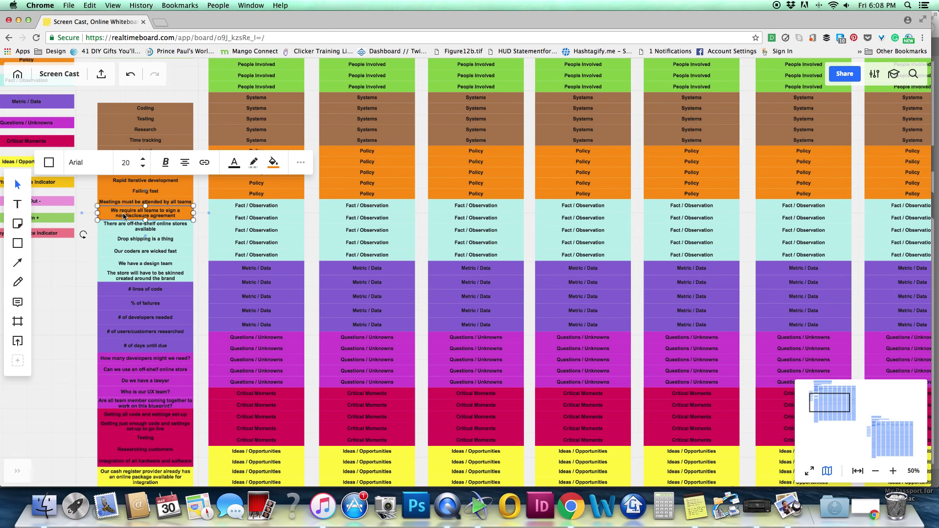
{"action": "key", "text": "BackSpace"}
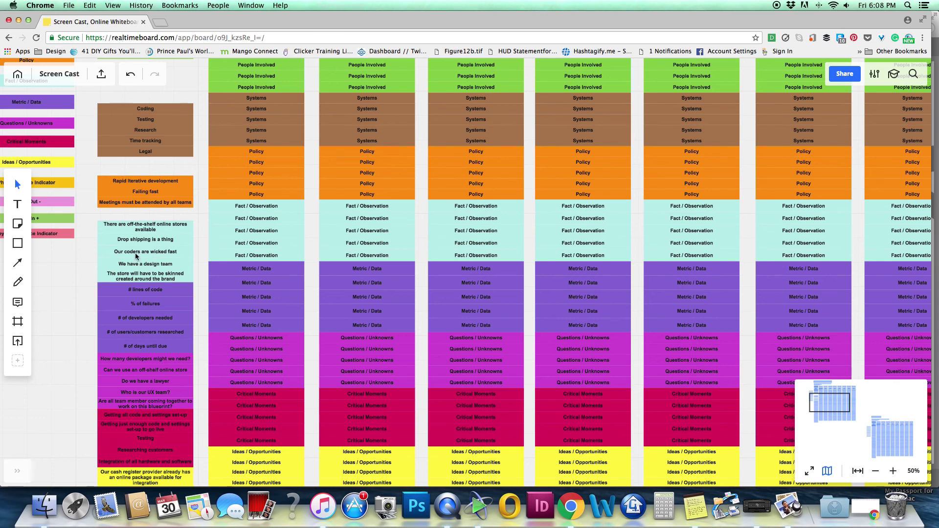
Delete the "Our coders are wicked fast" entry from the fact group in the Step 1 Build column.
{"action": "left_click", "coordinate": [163, 254]}
{"action": "key", "text": "Delete"}
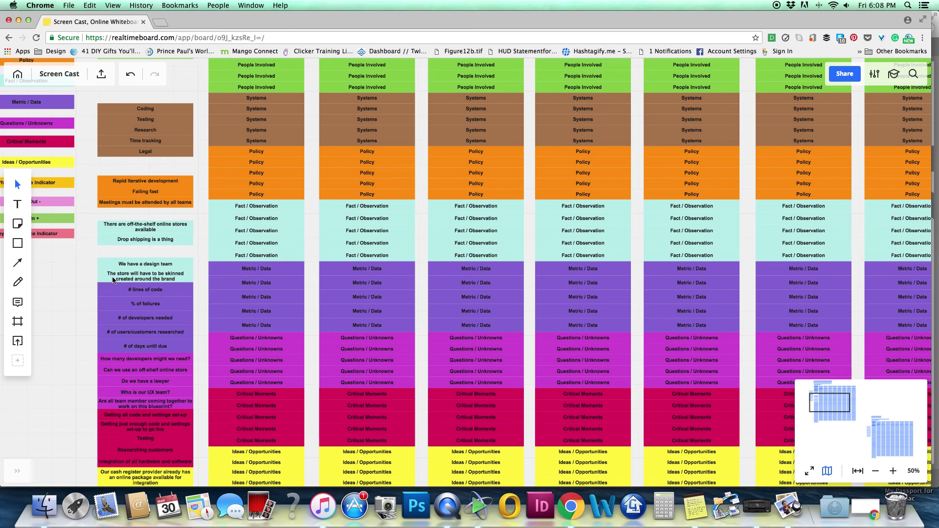
Try deleting the fact entry about the store having to be skinned and created around the brand.
{"action": "scroll", "coordinate": [135, 233], "scroll_direction": "down", "scroll_amount": 3}
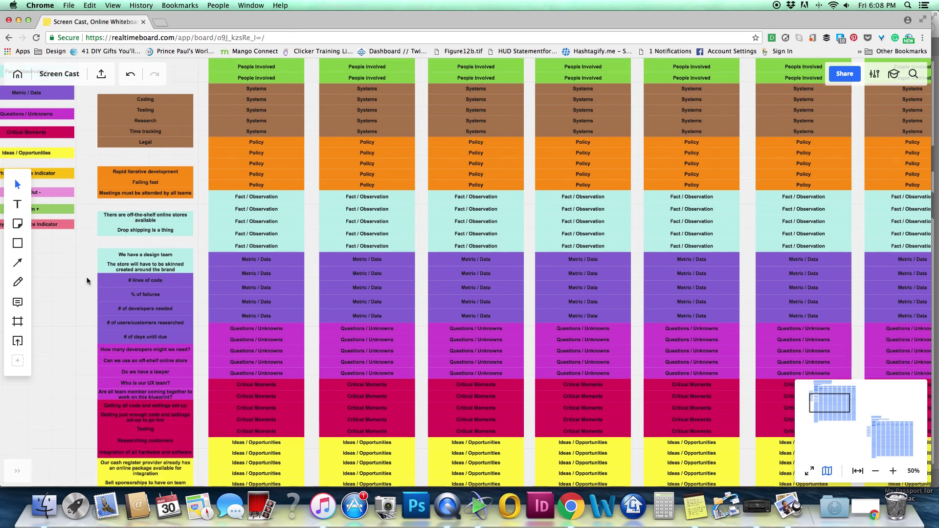
{"action": "scroll", "coordinate": [134, 234], "scroll_direction": "right", "scroll_amount": 1}
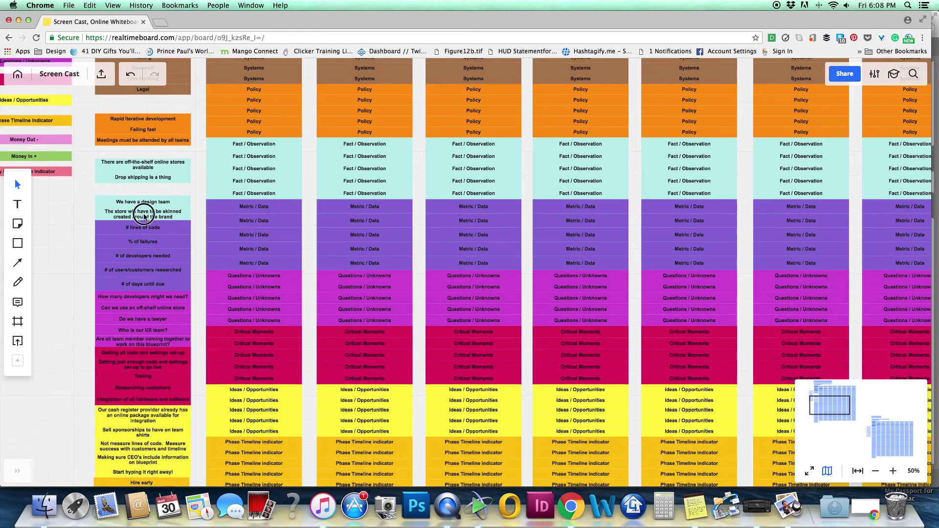
{"action": "left_click", "coordinate": [145, 217]}
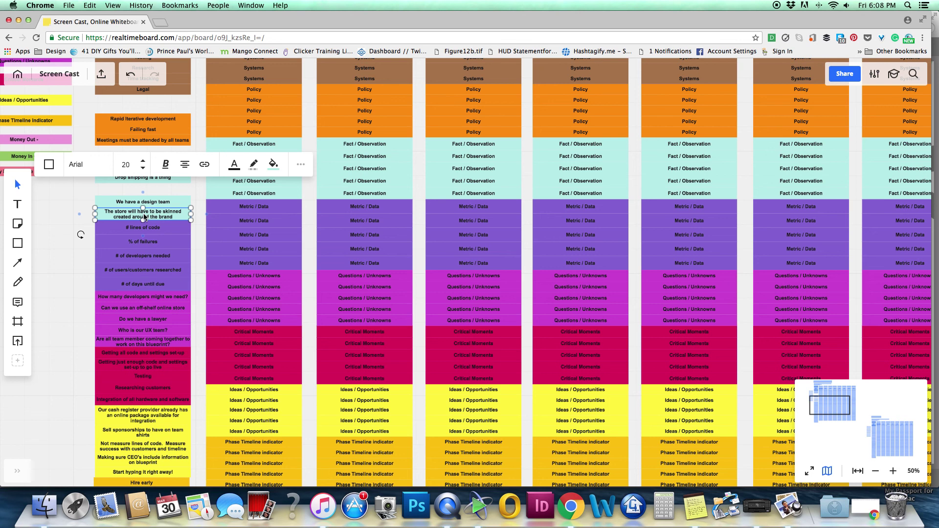
{"action": "key", "text": "Delete"}
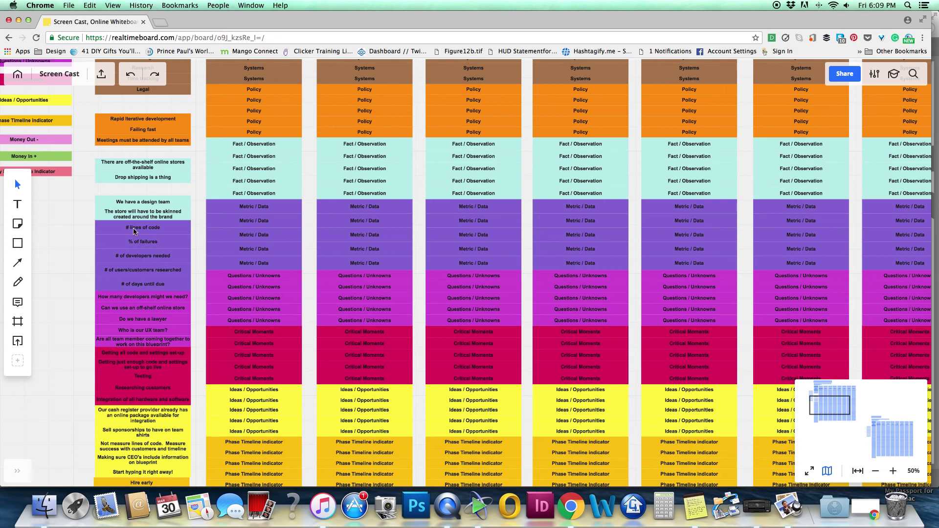
Delete the "# lines of code" metric from the purple metric group and leave nothing selected.
{"action": "scroll", "coordinate": [132, 230], "scroll_direction": "down", "scroll_amount": 1}
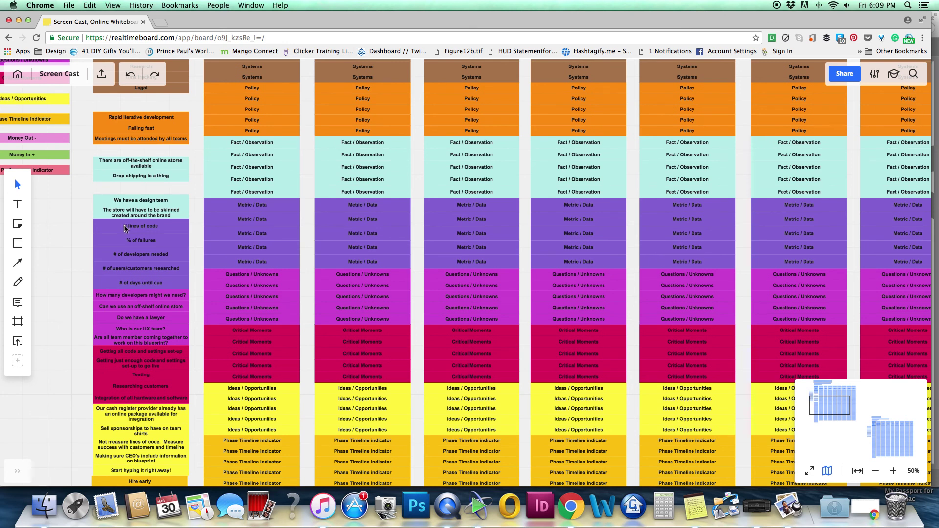
{"action": "left_click", "coordinate": [125, 228]}
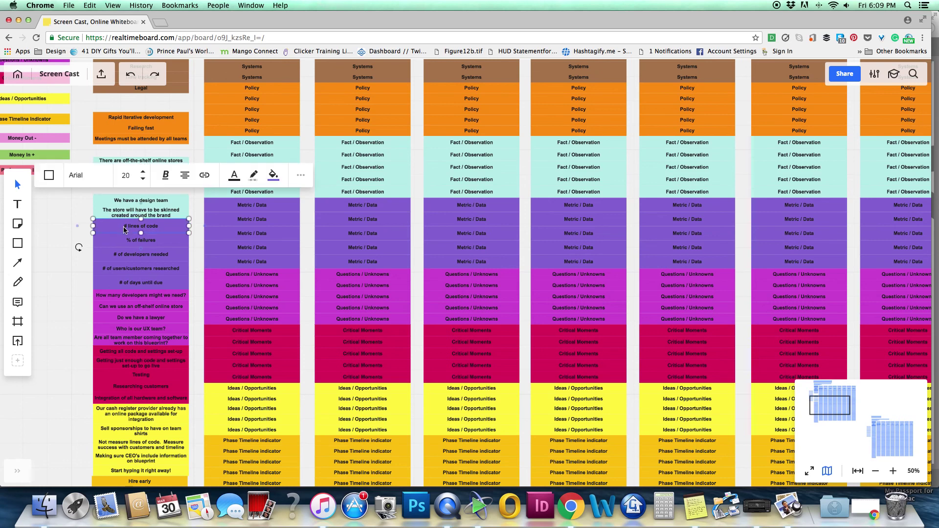
{"action": "key", "text": "Delete"}
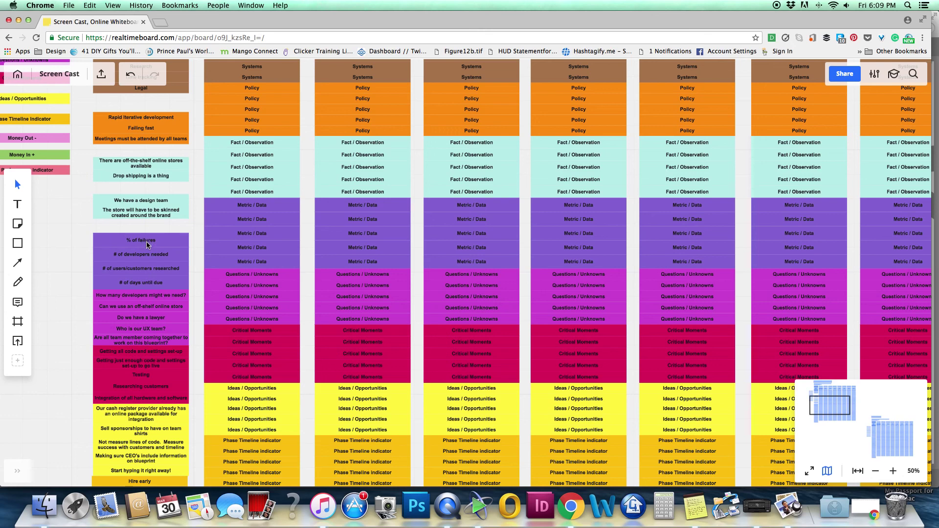
{"action": "left_click", "coordinate": [146, 243]}
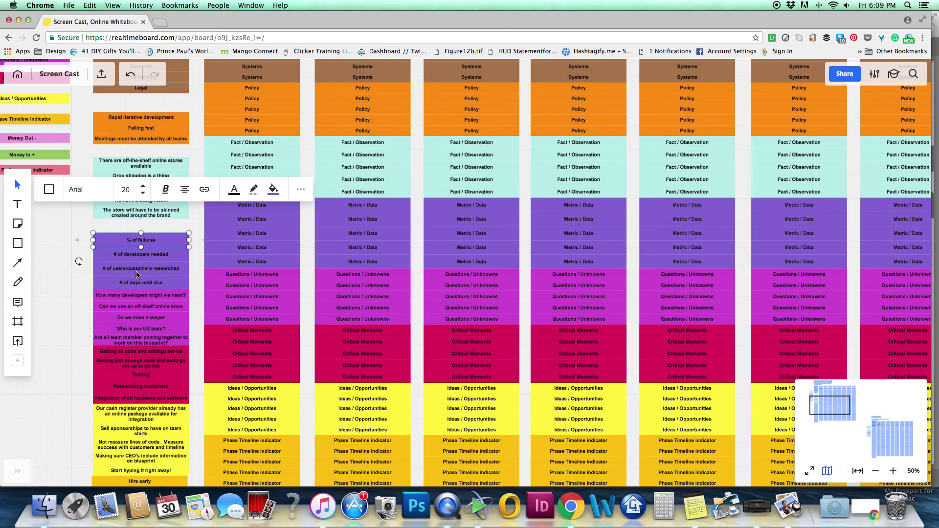
{"action": "left_click", "coordinate": [166, 272]}
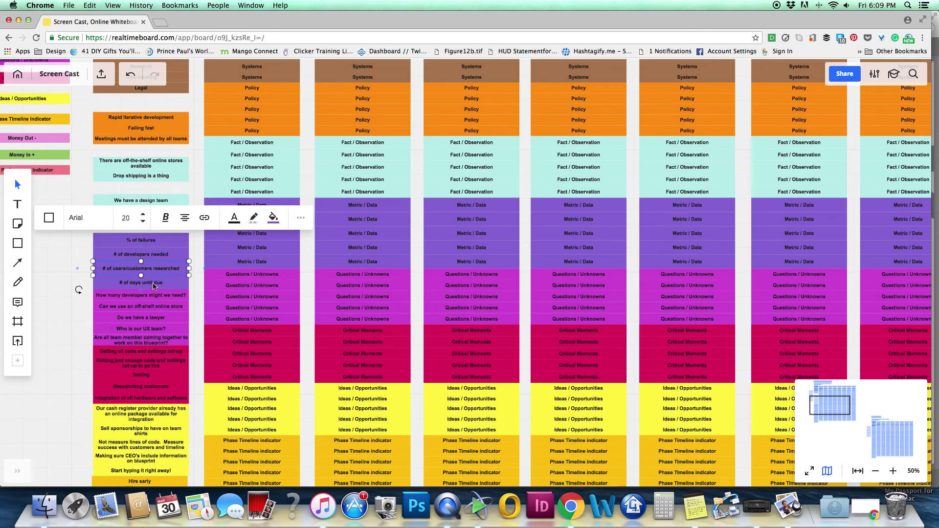
{"action": "left_click", "coordinate": [59, 285]}
Delete the "Do we have a lawyer" question from the magenta questions group in the Step 1 Build column.
{"action": "scroll", "coordinate": [152, 289], "scroll_direction": "down", "scroll_amount": 2}
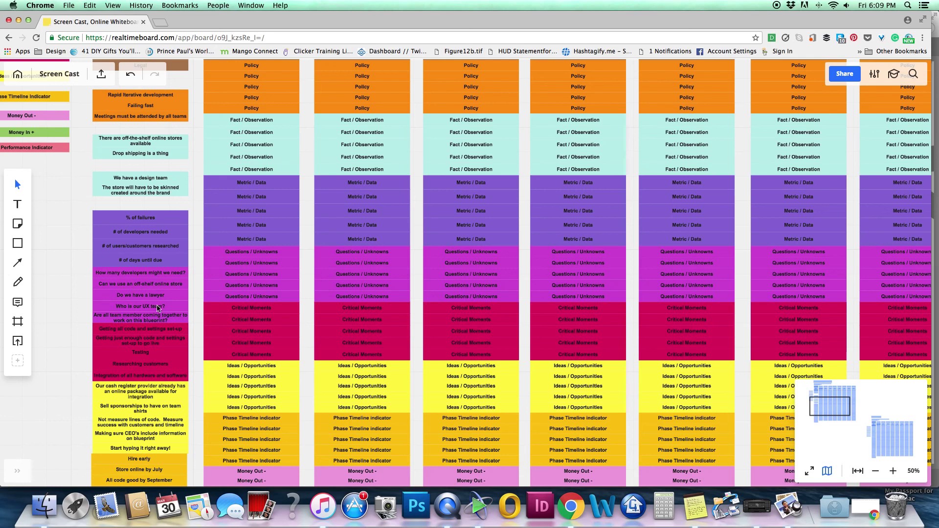
{"action": "scroll", "coordinate": [142, 304], "scroll_direction": "down", "scroll_amount": 1}
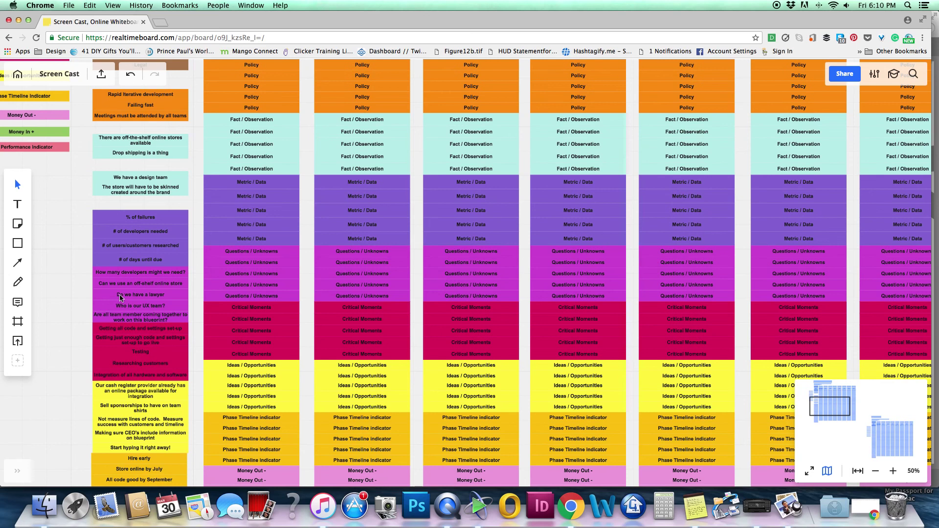
{"action": "left_click", "coordinate": [125, 296]}
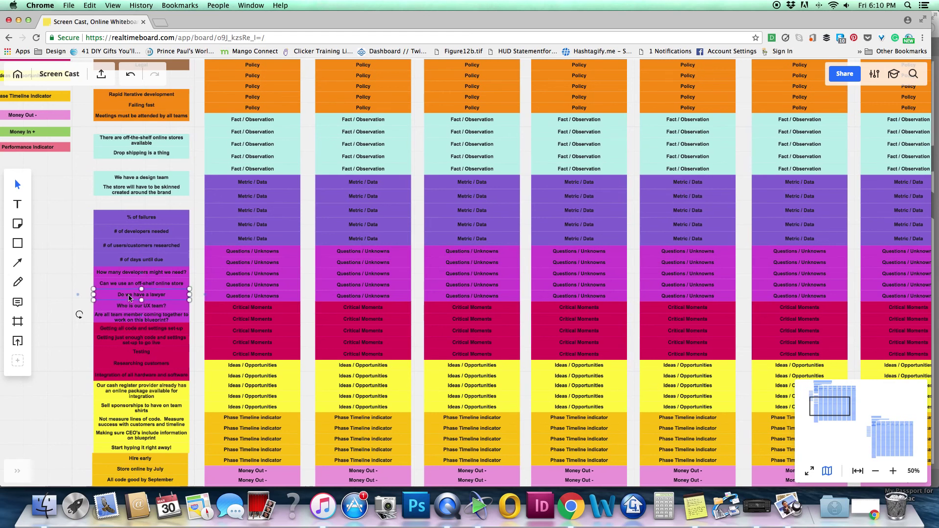
{"action": "key", "text": "Delete"}
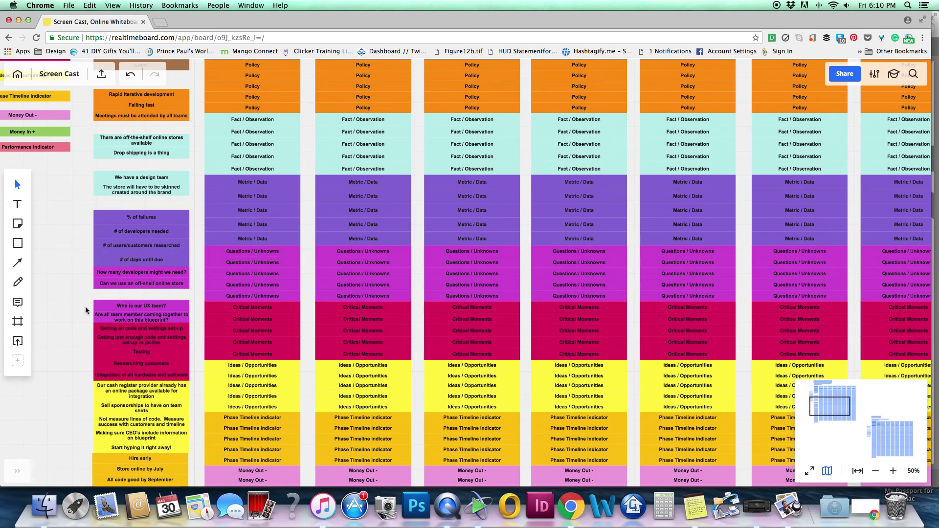
Delete the "Sell sponsorships to have on team shirts" idea from the yellow ideas group in the Step 1 Build column.
{"action": "scroll", "coordinate": [76, 304], "scroll_direction": "down", "scroll_amount": 2}
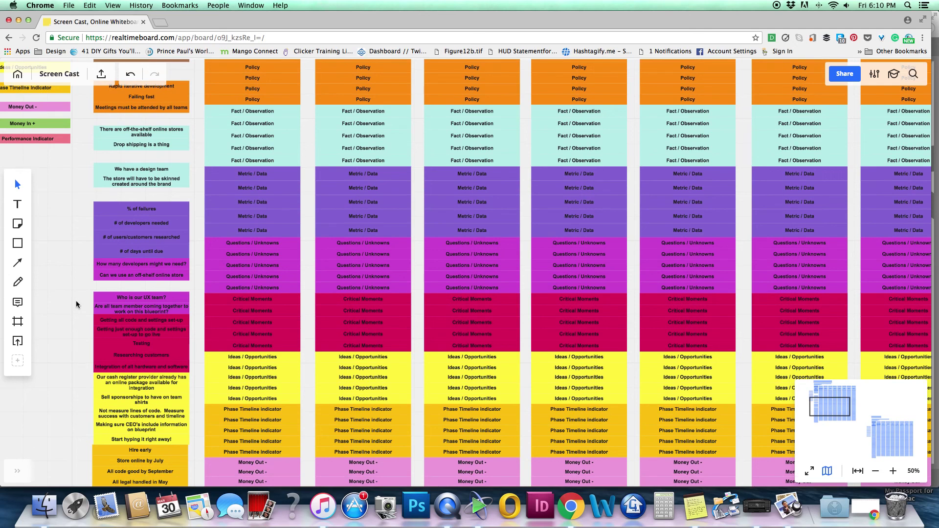
{"action": "scroll", "coordinate": [75, 301], "scroll_direction": "down", "scroll_amount": 5}
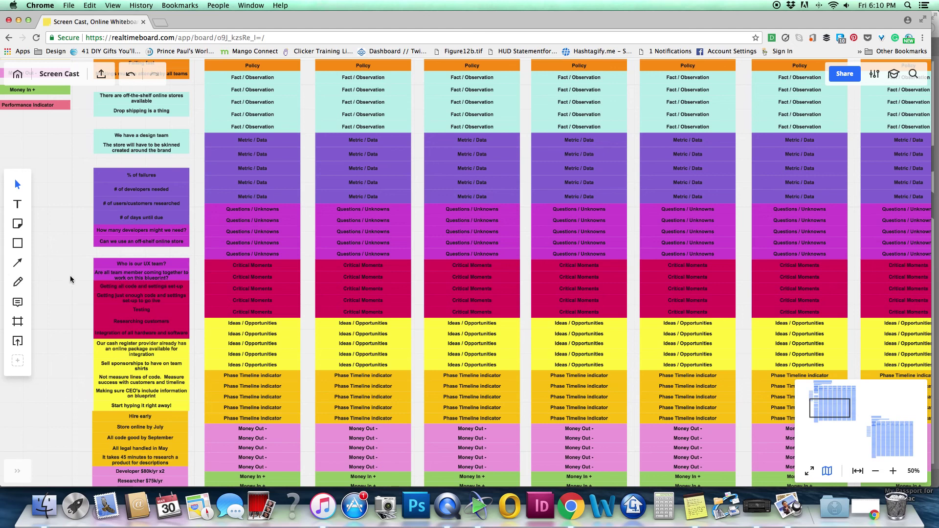
{"action": "scroll", "coordinate": [98, 274], "scroll_direction": "down", "scroll_amount": 2}
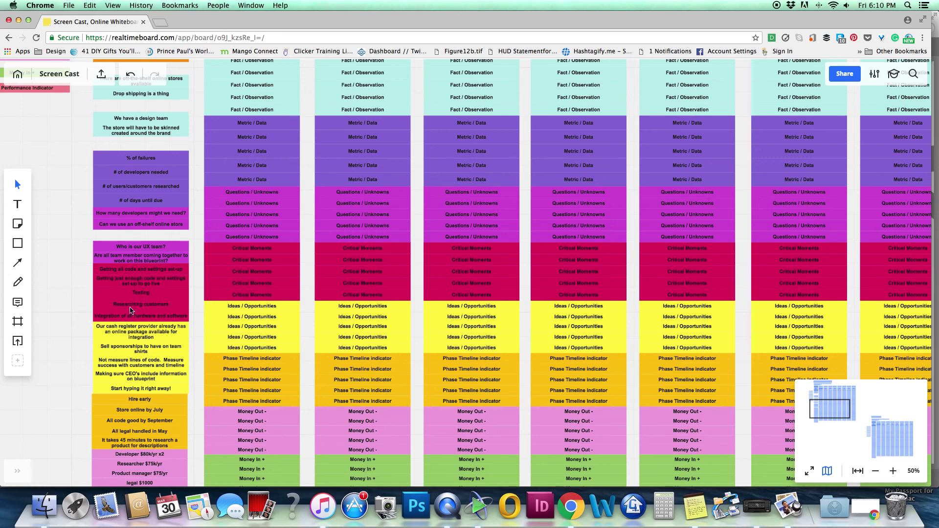
{"action": "scroll", "coordinate": [51, 292], "scroll_direction": "down", "scroll_amount": 1}
{"action": "scroll", "coordinate": [50, 290], "scroll_direction": "down", "scroll_amount": 5}
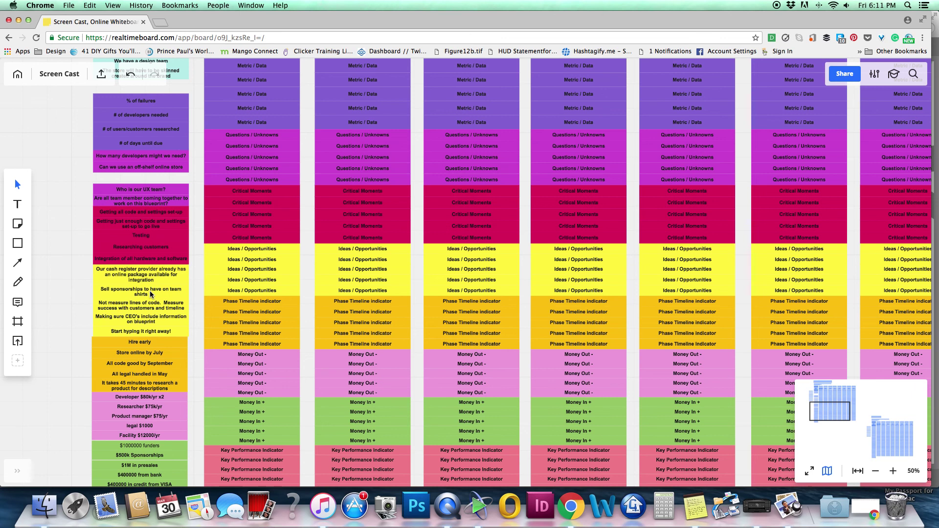
{"action": "left_click", "coordinate": [151, 293]}
{"action": "key", "text": "Delete"}
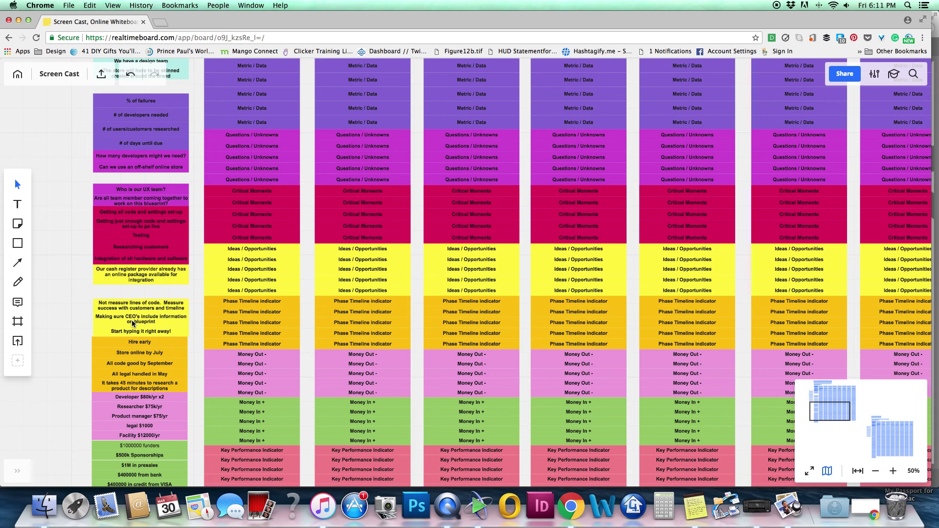
Try deleting the "Start hyping it right away!" idea and undo that deletion.
{"action": "scroll", "coordinate": [132, 323], "scroll_direction": "down", "scroll_amount": 1}
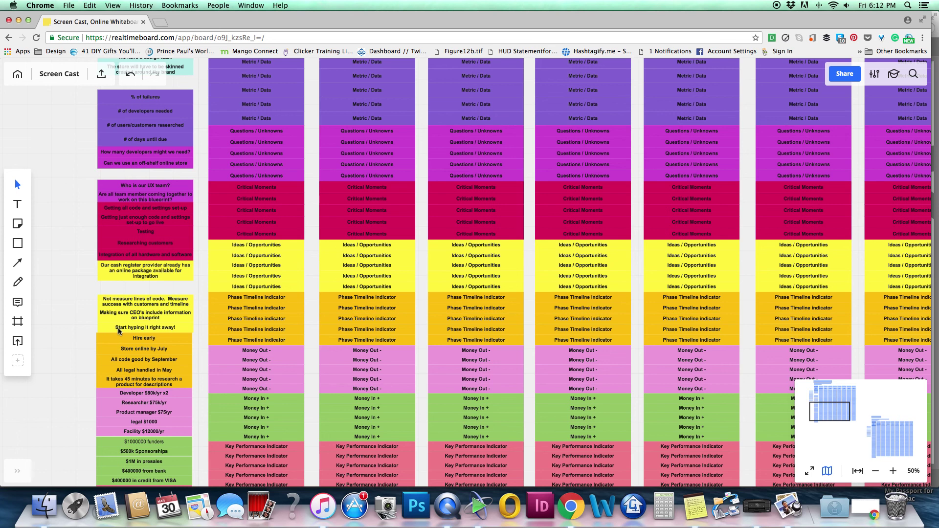
{"action": "left_click", "coordinate": [118, 331]}
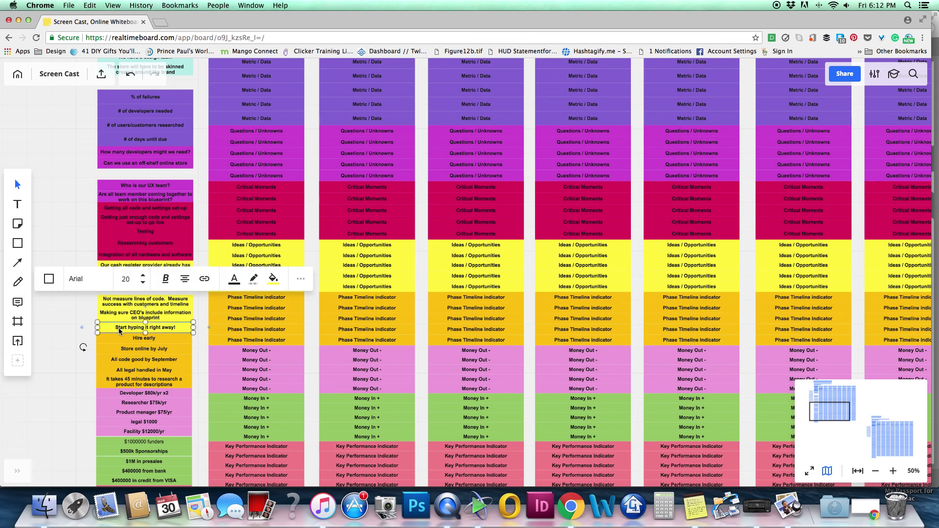
{"action": "key", "text": "Delete"}
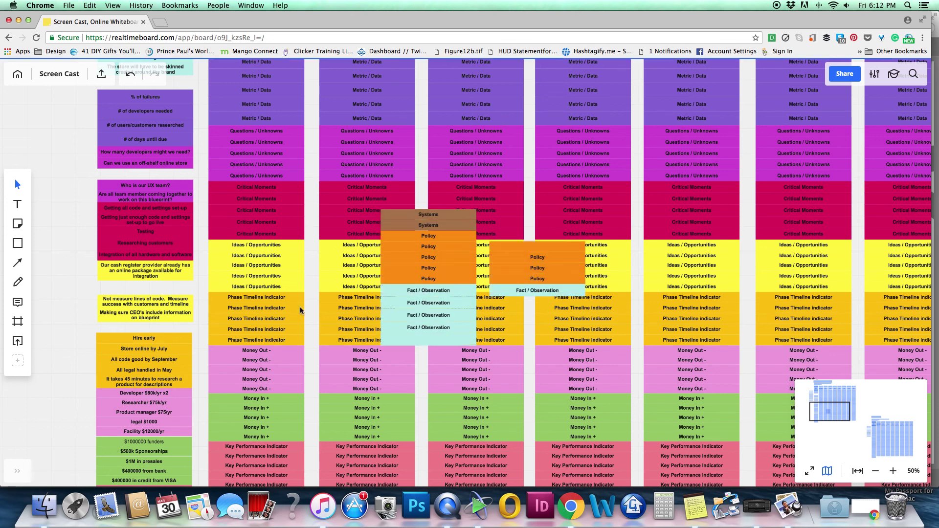
{"action": "key", "text": "super+z"}
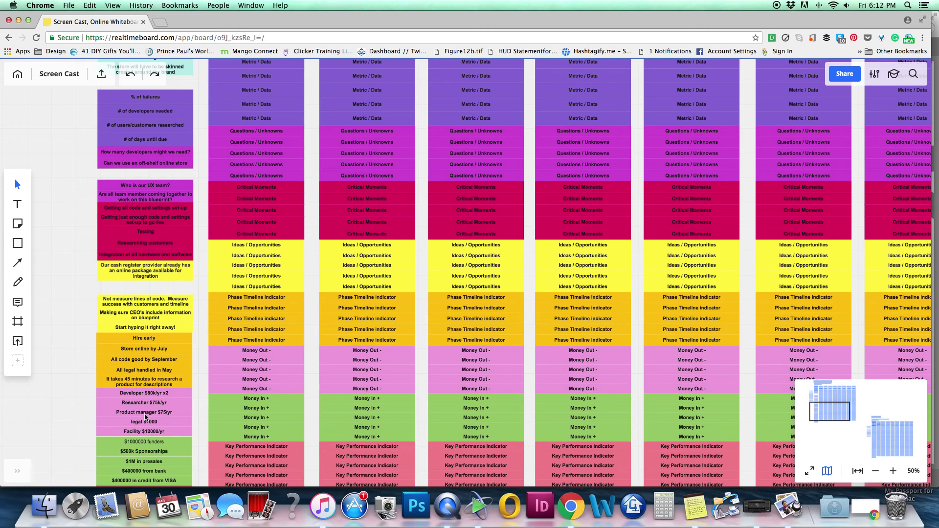
Delete the "Researcher $75k/yr" and "Facility $12000/yr" entries from the pink money-out group in the Step 1 Build column.
{"action": "left_click", "coordinate": [135, 405]}
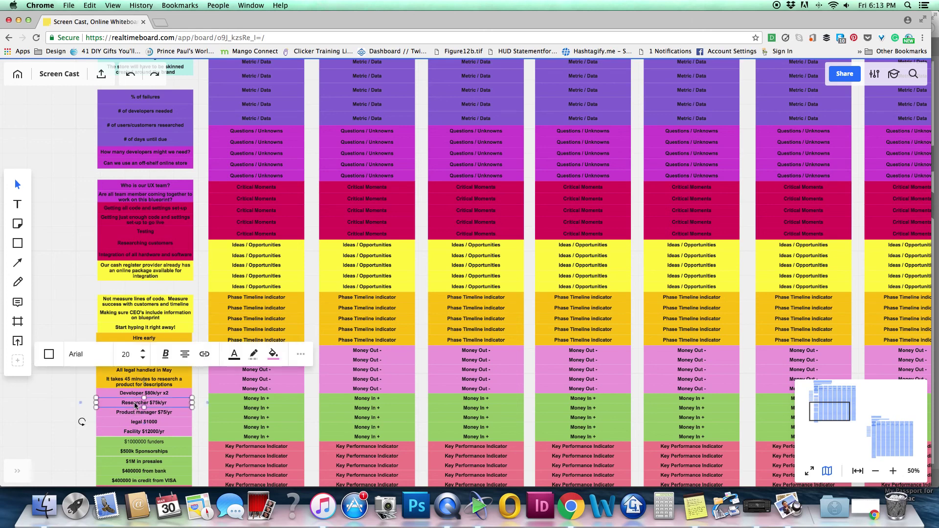
{"action": "key", "text": "BackSpace"}
{"action": "scroll", "coordinate": [118, 404], "scroll_direction": "down", "scroll_amount": 5}
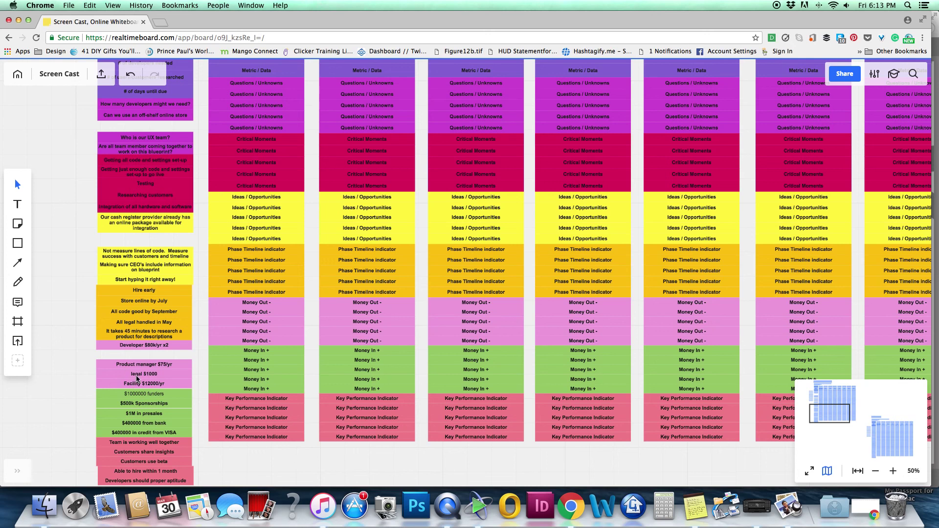
{"action": "left_click", "coordinate": [137, 378]}
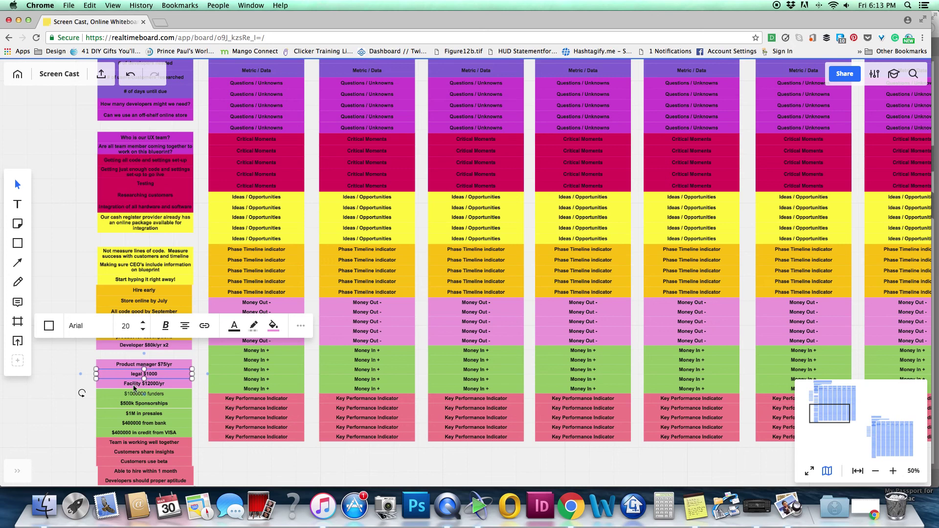
{"action": "left_click", "coordinate": [135, 386]}
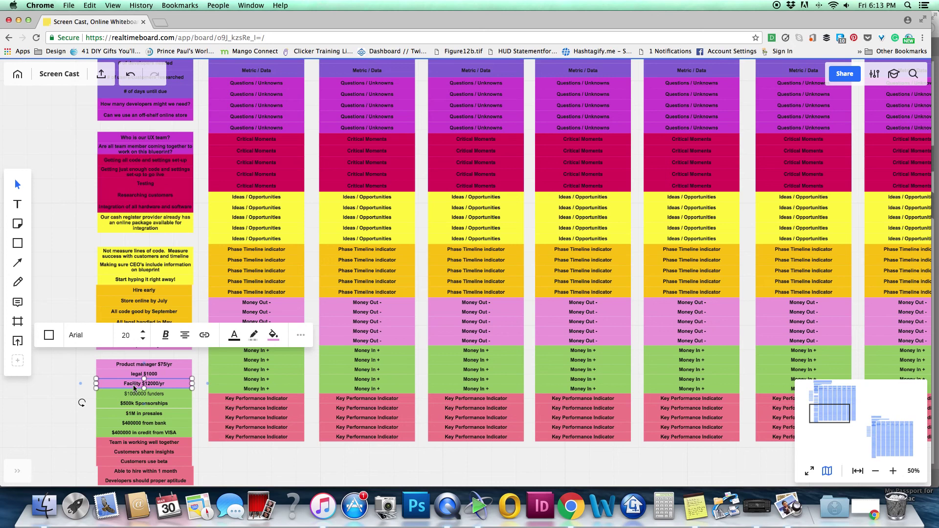
{"action": "key", "text": "Delete"}
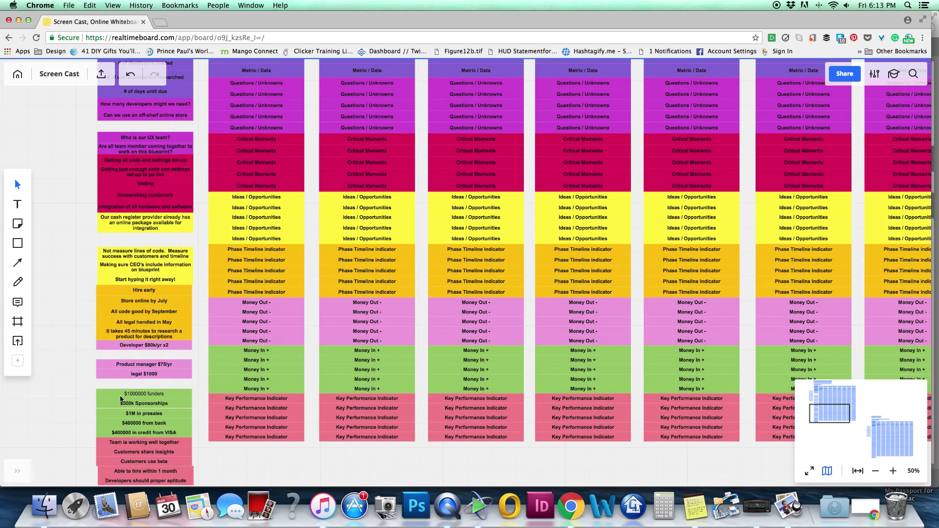
Delete the "$1000000 funders" and "$500k Sponsorships" entries from the green money-in group in the Step 1 Build column.
{"action": "left_click", "coordinate": [92, 402]}
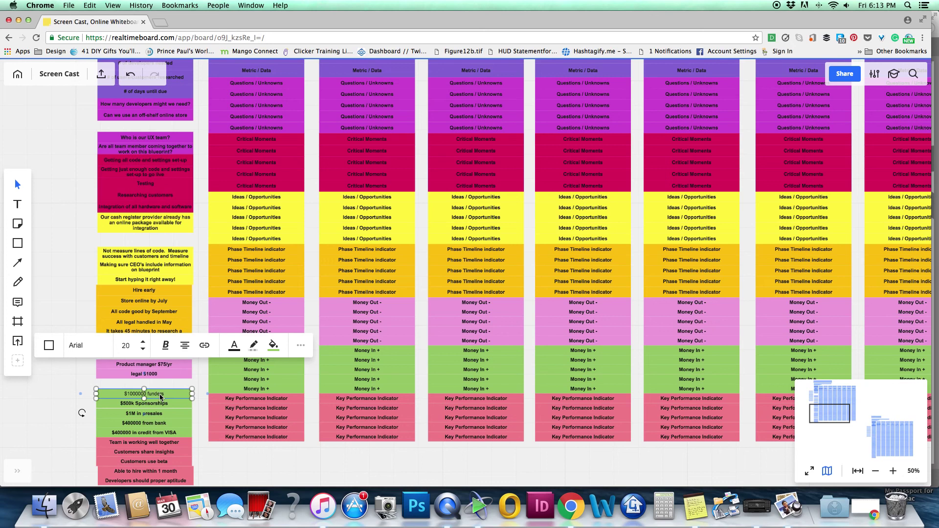
{"action": "key", "text": "Delete"}
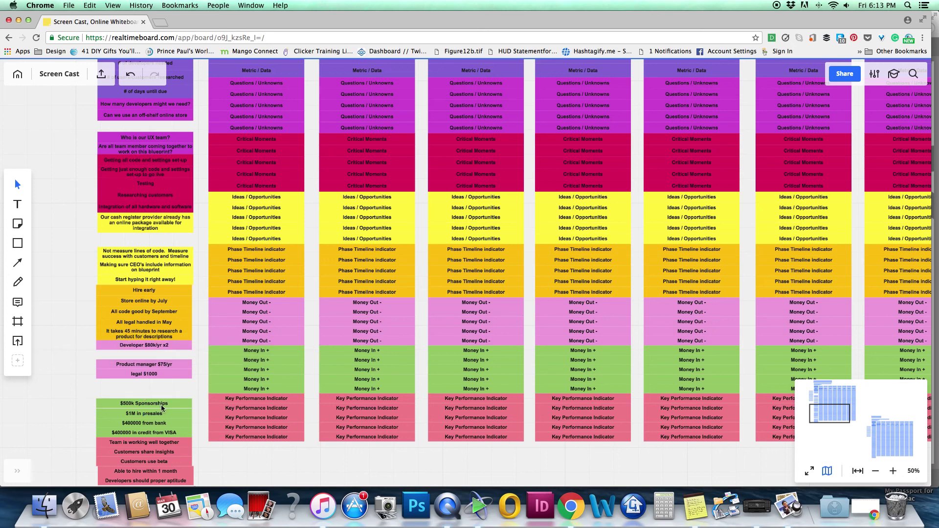
{"action": "left_click", "coordinate": [163, 405]}
{"action": "key", "text": "Delete"}
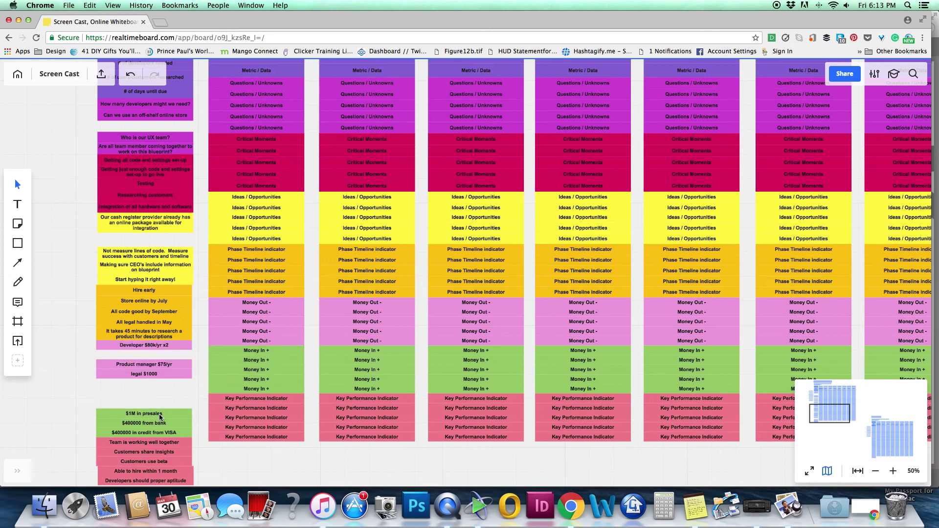
Delete the "$400000 in credit from VISA" entry from the green money-in group in the Step 1 Build column.
{"action": "left_click", "coordinate": [148, 415]}
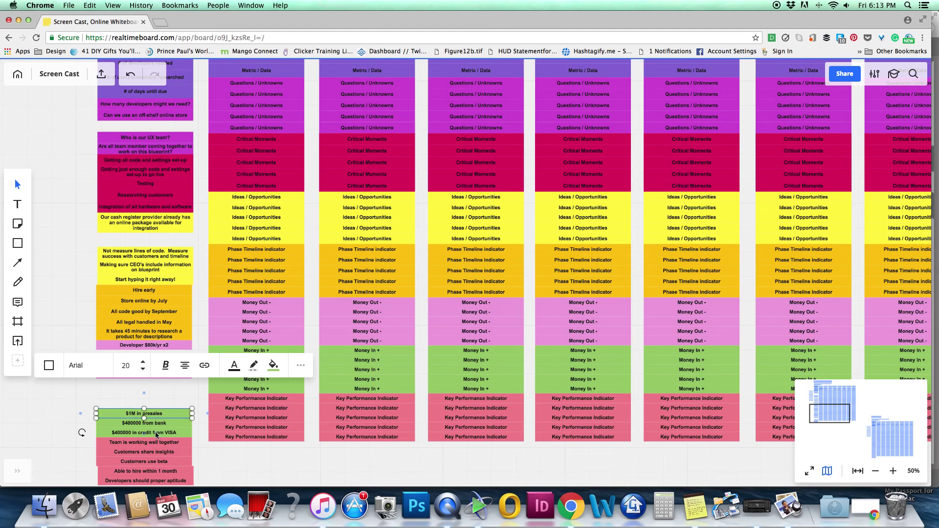
{"action": "scroll", "coordinate": [154, 433], "scroll_direction": "down", "scroll_amount": 2}
{"action": "scroll", "coordinate": [155, 432], "scroll_direction": "down", "scroll_amount": 8}
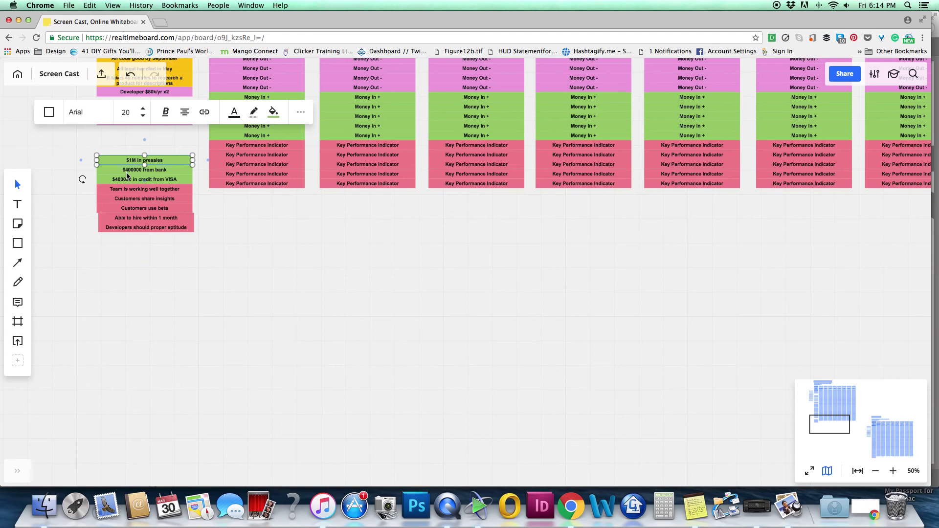
{"action": "left_click", "coordinate": [155, 170]}
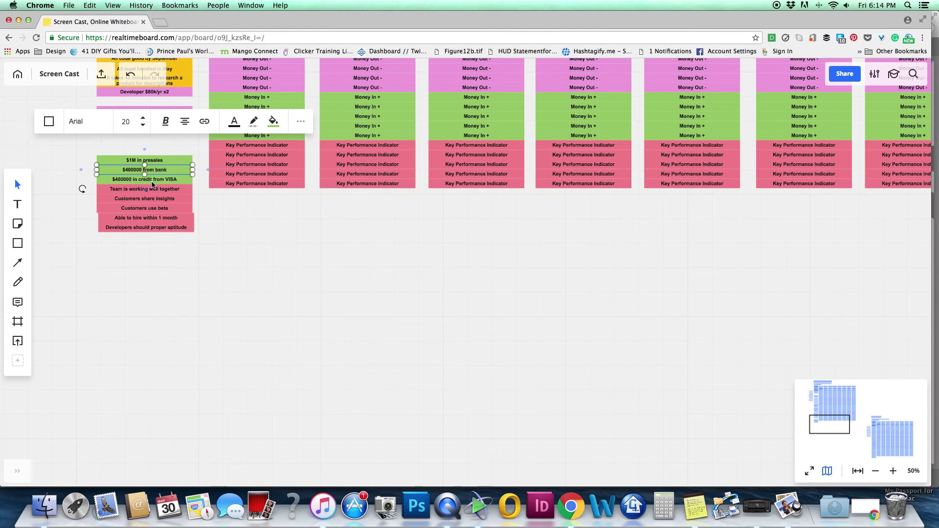
{"action": "left_click", "coordinate": [153, 182]}
{"action": "key", "text": "Delete"}
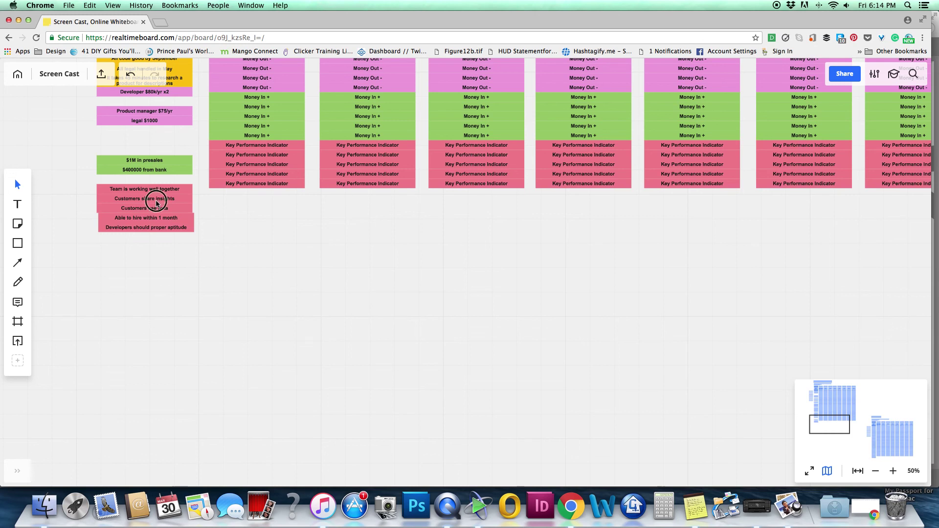
Examine the key performance indicators at the end of the Step 1 Build column and the trimmed blueprint as a whole.
{"action": "left_click", "coordinate": [157, 203]}
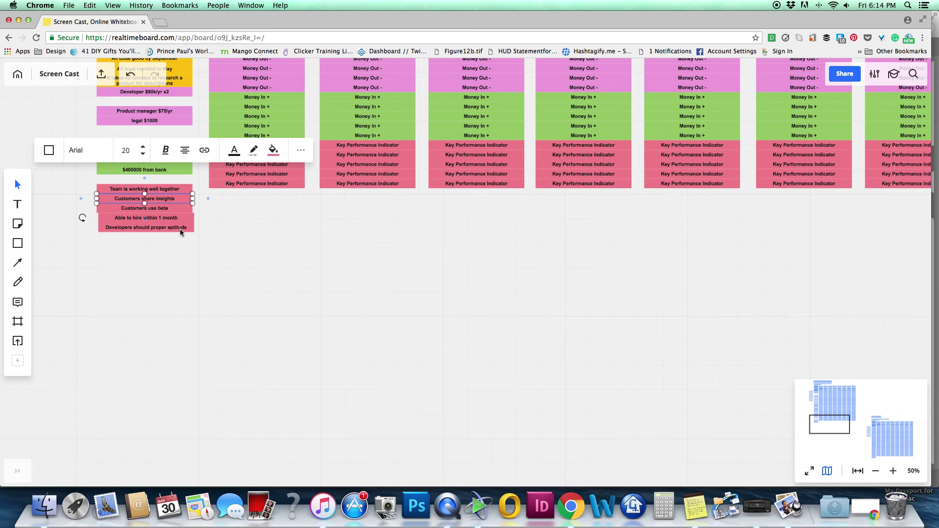
{"action": "scroll", "coordinate": [181, 233], "scroll_direction": "left", "scroll_amount": 2}
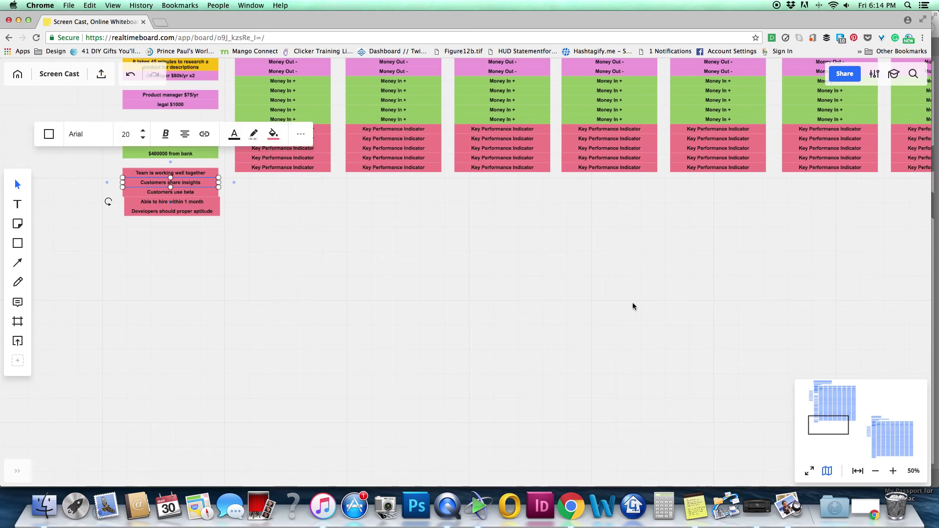
{"action": "left_click", "coordinate": [875, 471]}
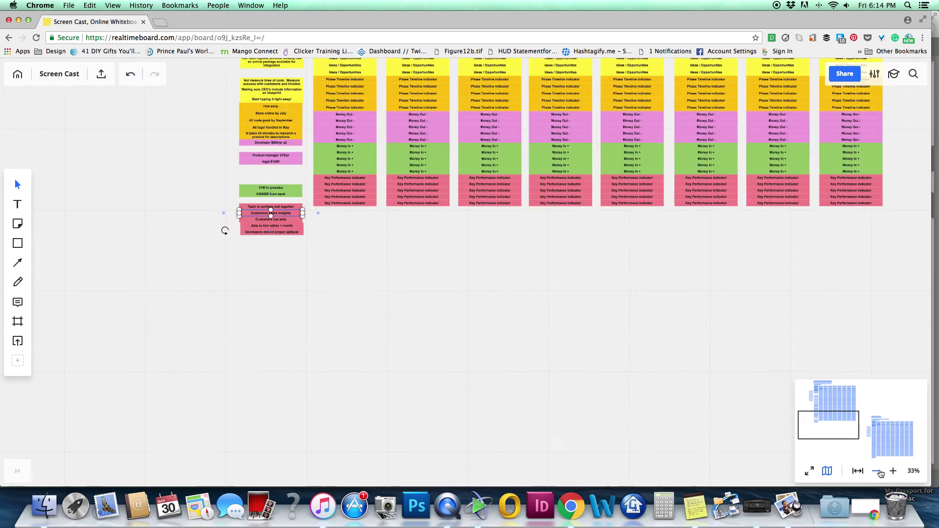
{"action": "left_click", "coordinate": [876, 472]}
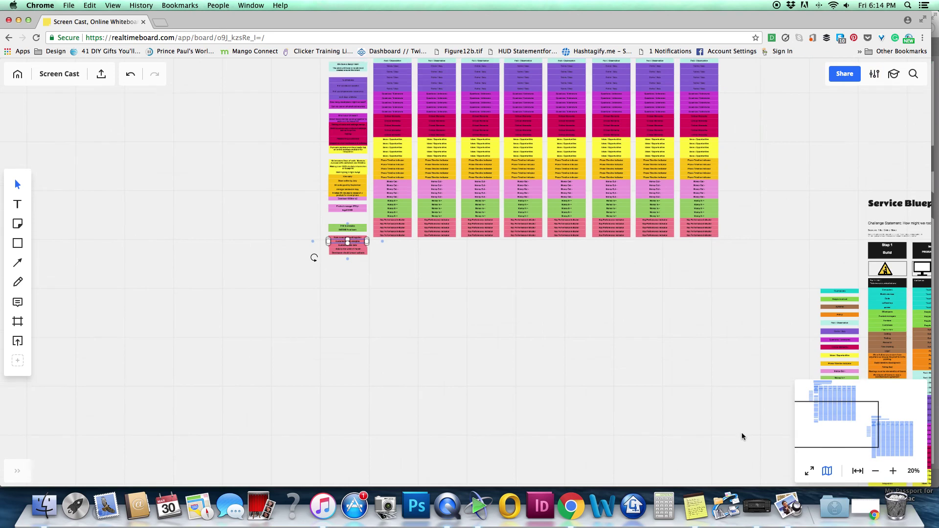
{"action": "scroll", "coordinate": [739, 433], "scroll_direction": "up", "scroll_amount": 3}
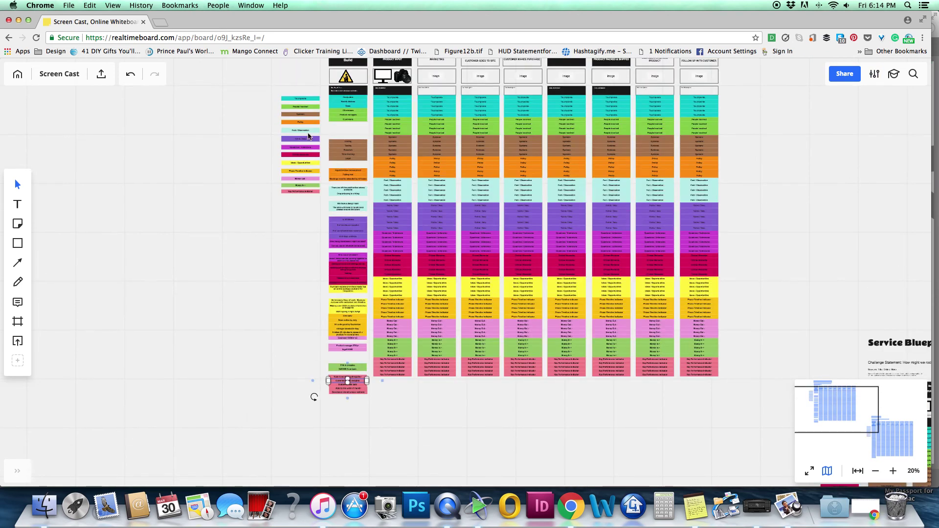
{"action": "left_click", "coordinate": [341, 382]}
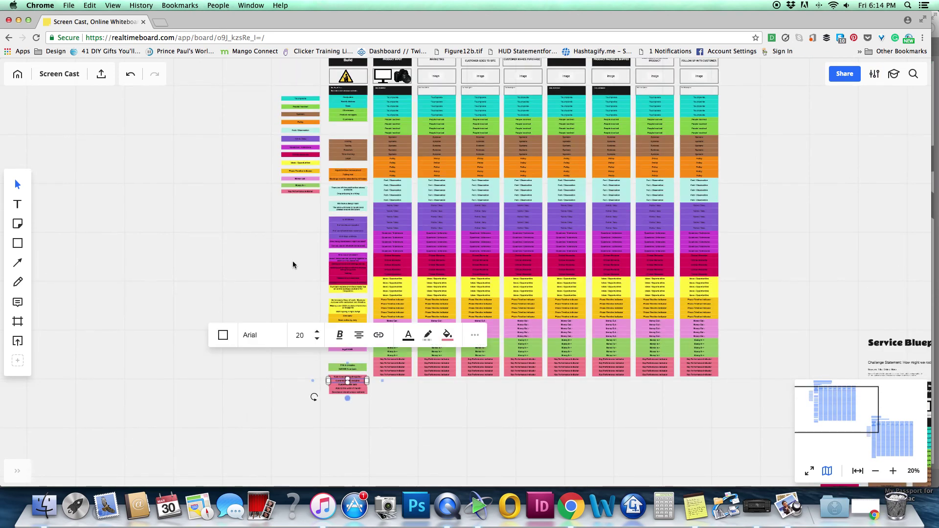
{"action": "left_click", "coordinate": [274, 250]}
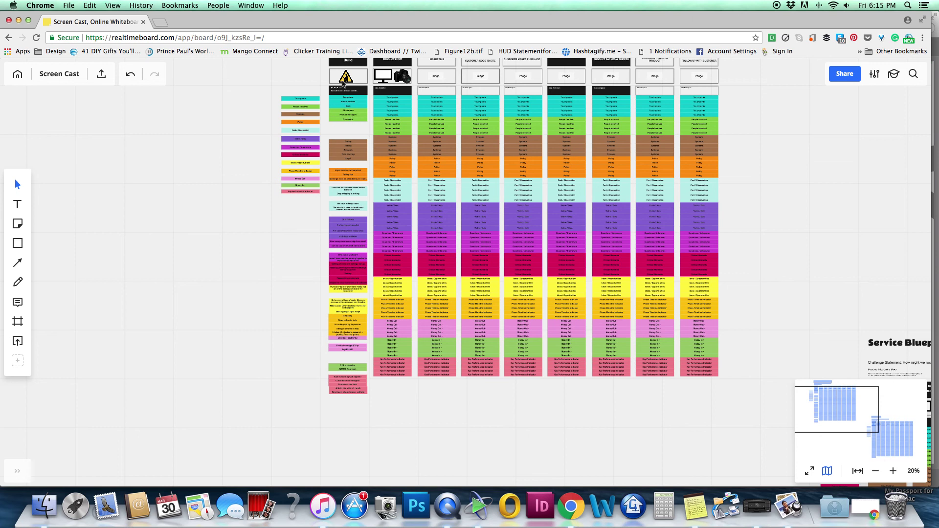
{"action": "scroll", "coordinate": [293, 103], "scroll_direction": "up", "scroll_amount": 1}
{"action": "scroll", "coordinate": [285, 107], "scroll_direction": "up", "scroll_amount": 2}
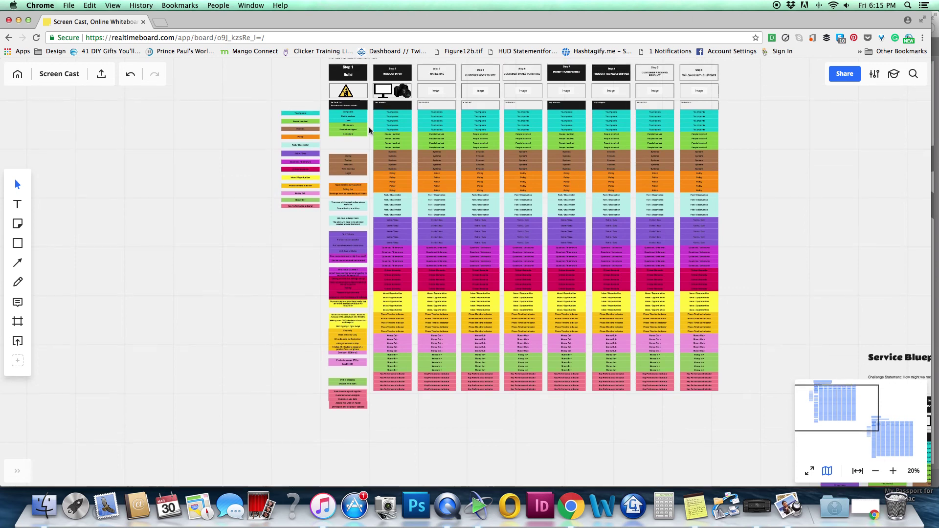